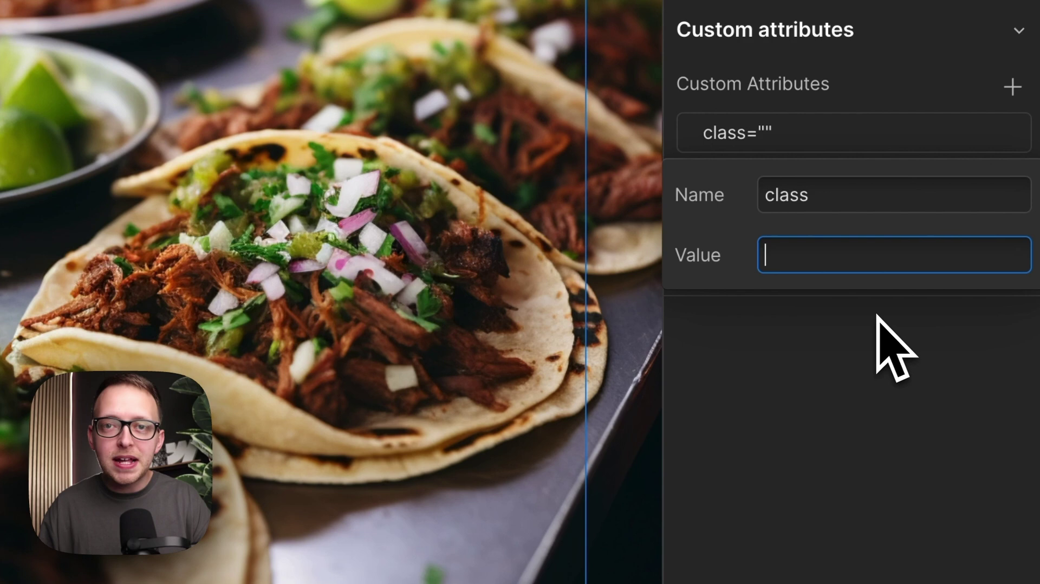
Step: Enter is-reversed as the value of split_list's custom class attribute and confirm it
text(is-reversed)
click(871, 349)
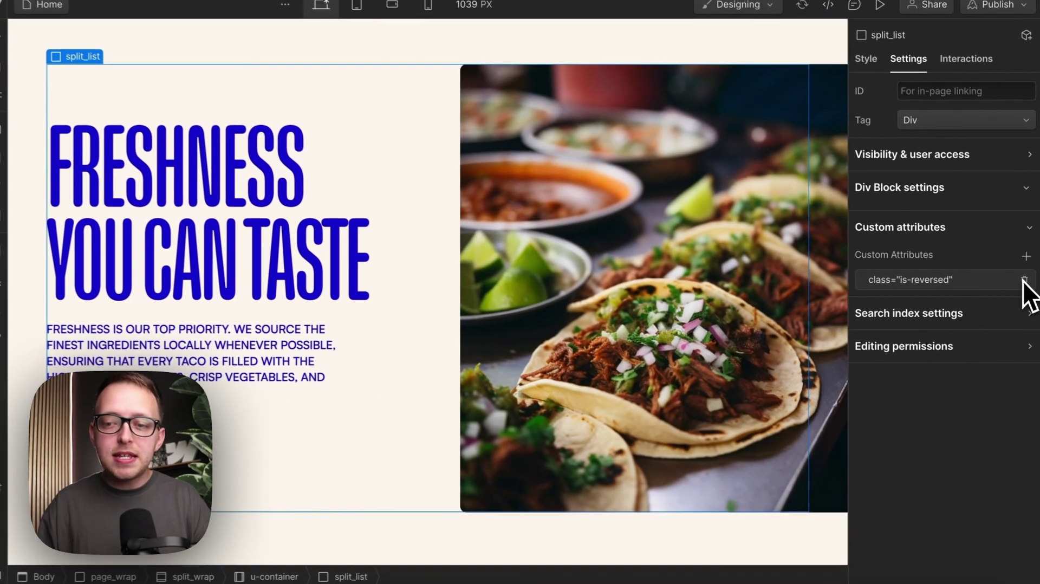
Step: Delete the class attribute and set split_list's Tablet Direction to vertical, text above image
click(1021, 254)
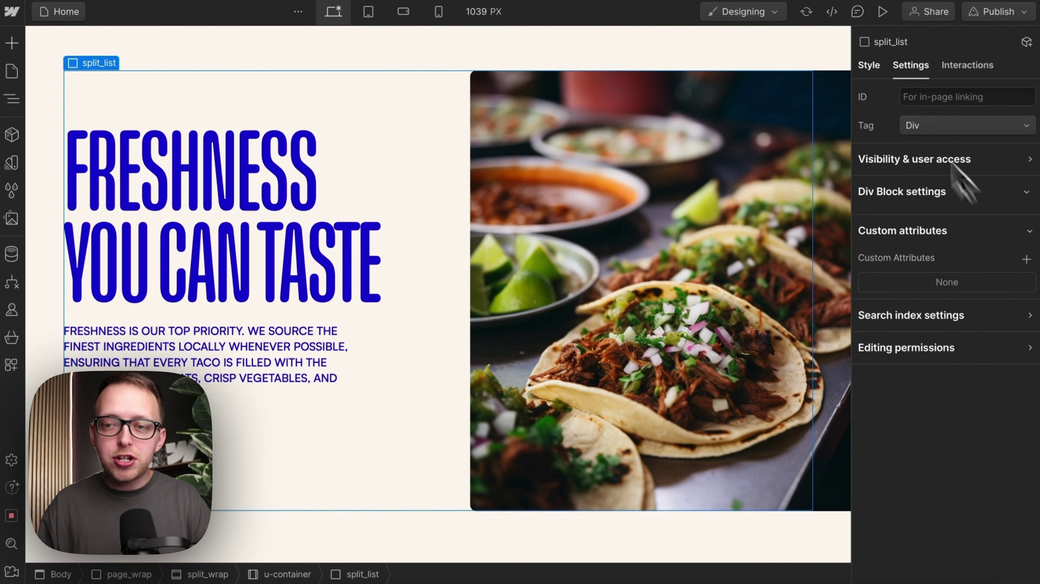
click(867, 67)
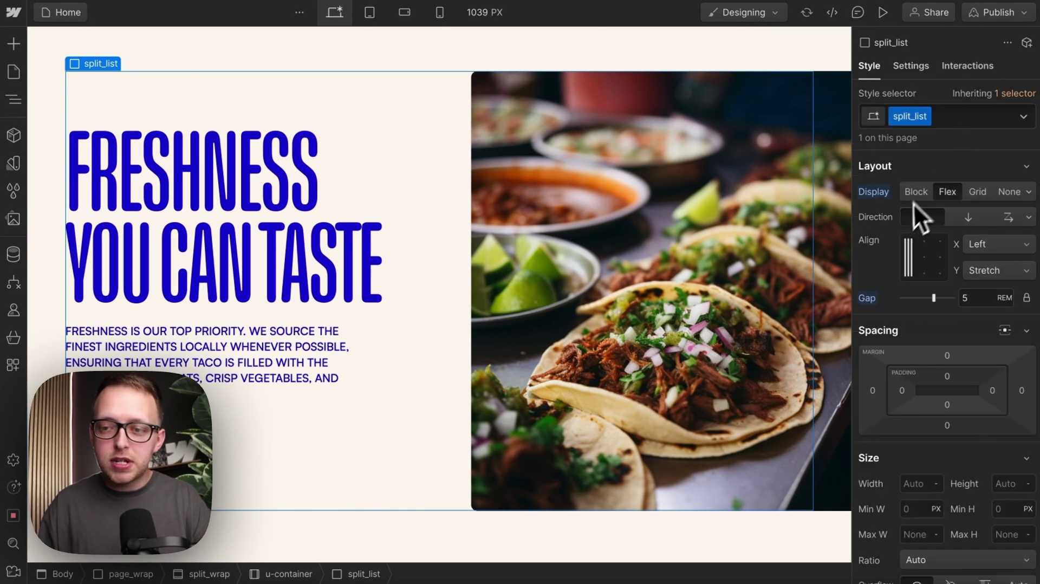
click(374, 16)
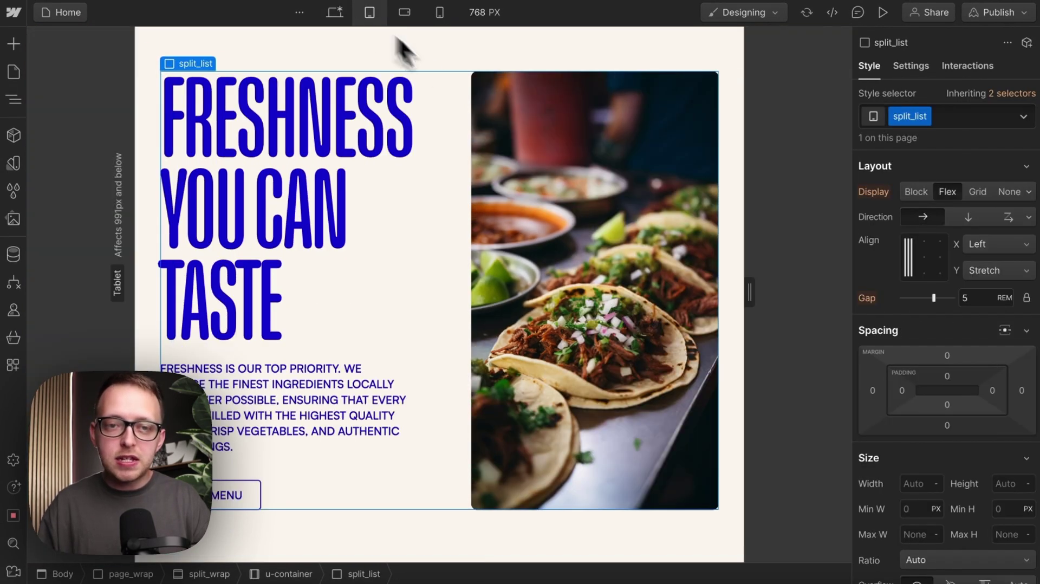
click(967, 219)
scroll(599, 308, down, 3)
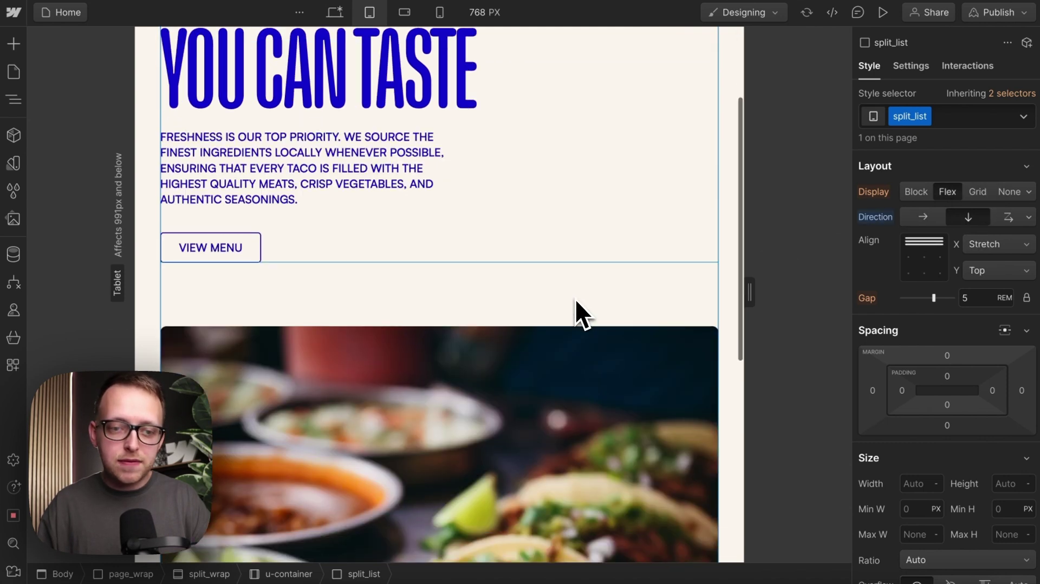
click(335, 13)
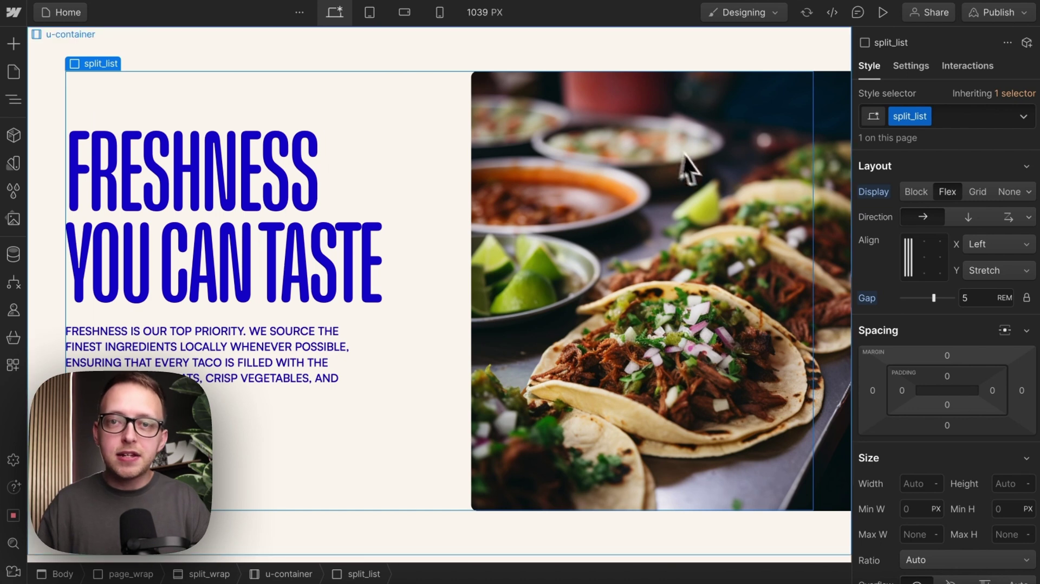
Step: Duplicate the split_wrap section with Ctrl+D
click(359, 54)
key(ctrl+Up)
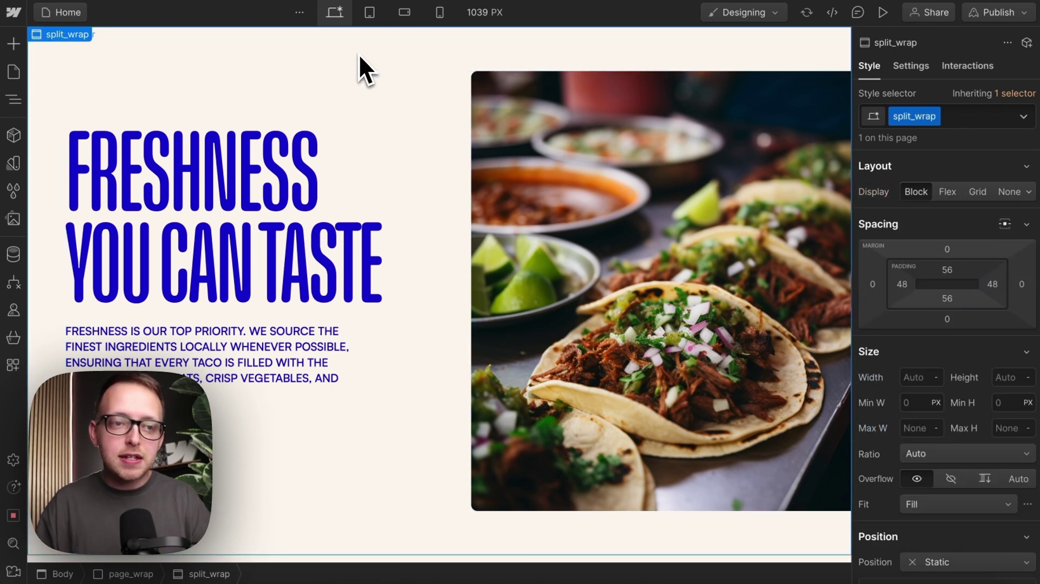
key(ctrl+d)
scroll(381, 181, down, 8)
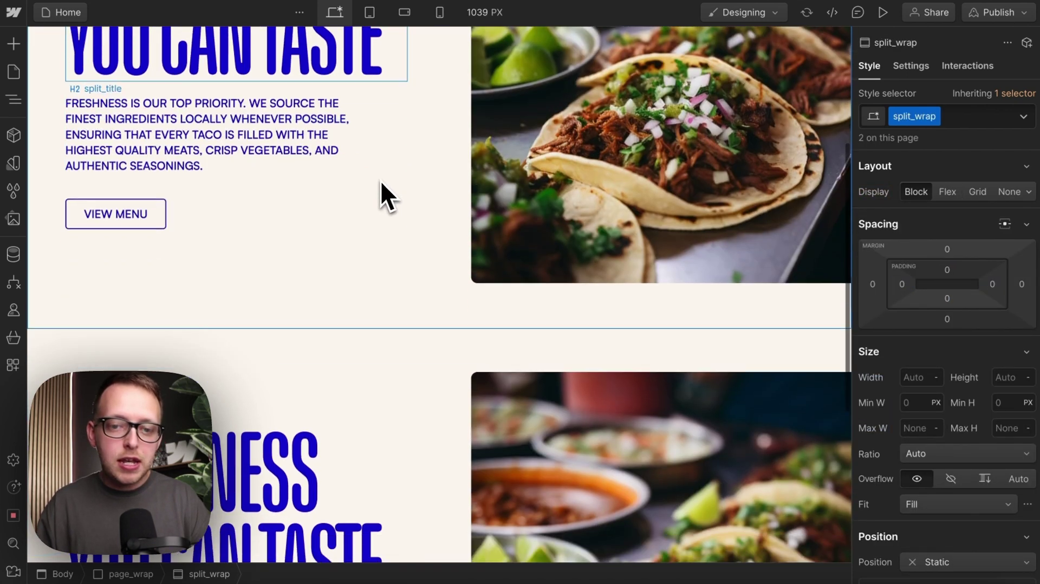
Step: Give the copy's split_list an is-reversed combo class with Right to left direction
click(442, 272)
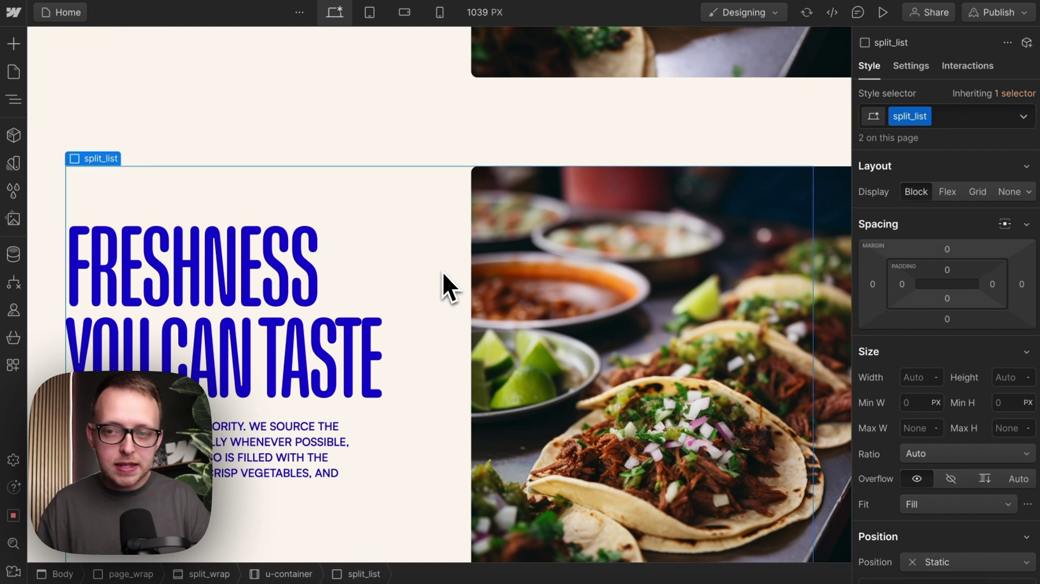
click(959, 115)
text(is-reversed)
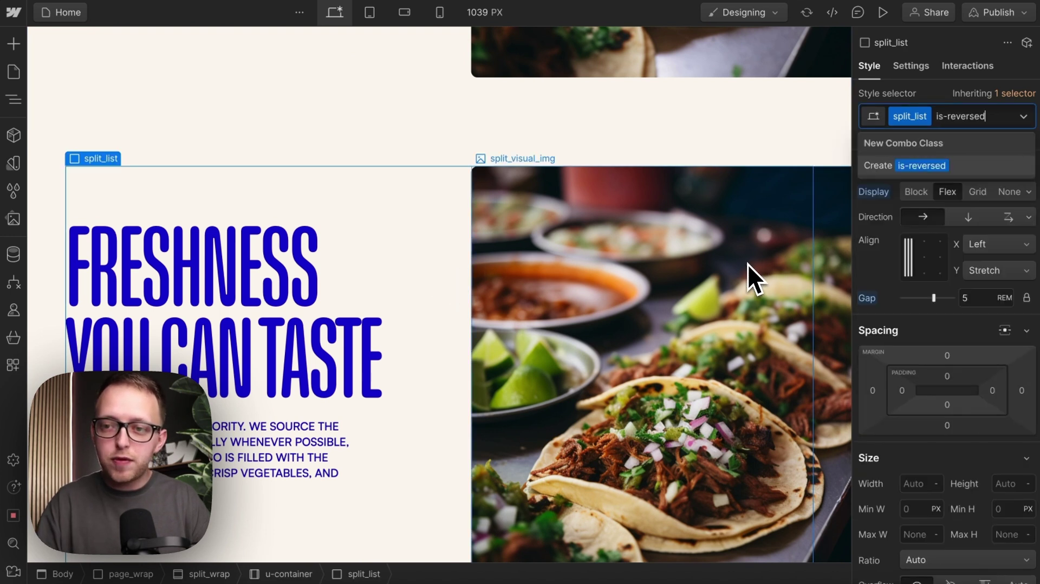
key(ctrl+a)
key(BackSpace)
text(is-reversed)
key(Return)
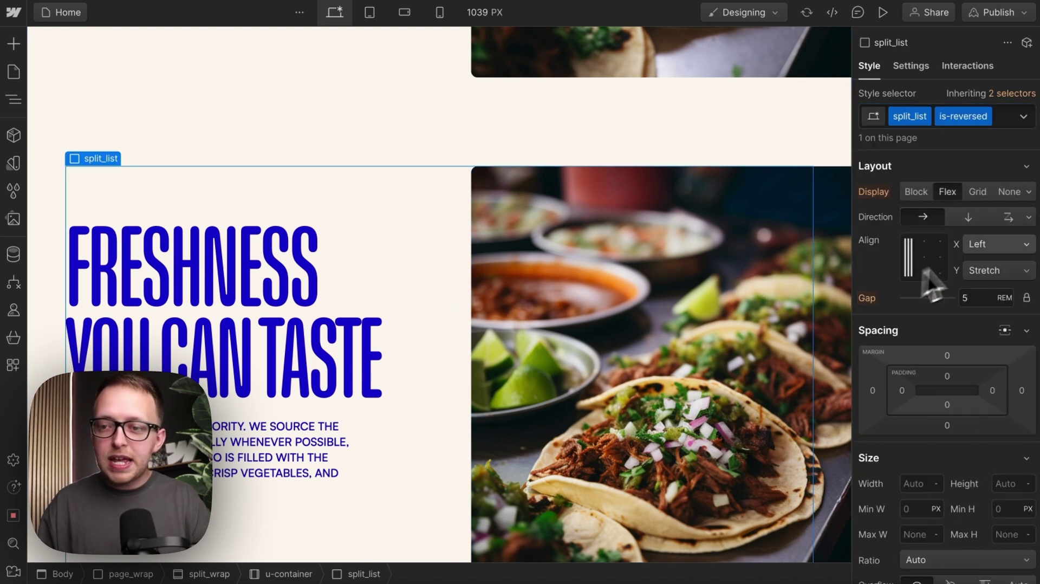
click(1029, 218)
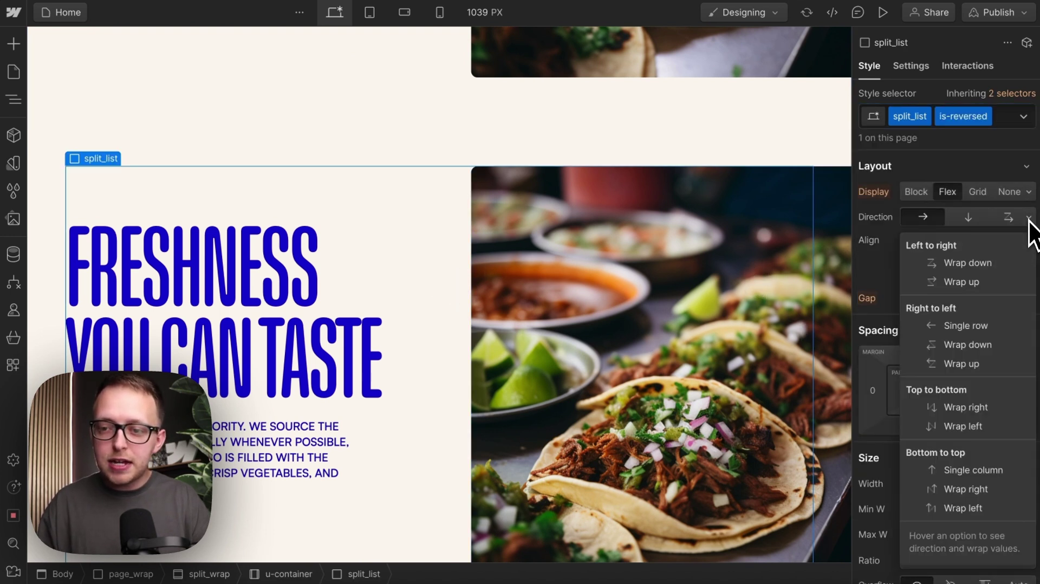
click(1003, 326)
scroll(572, 233, down, 2)
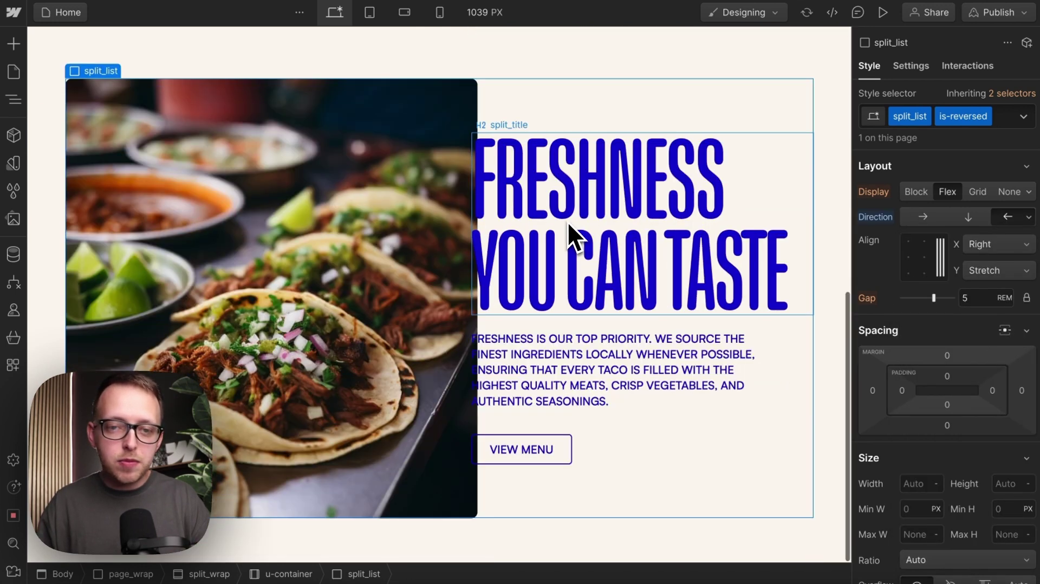
Step: Add an is-reversed combo class to the copy's split_visual_wrap and set Align X to Right
click(168, 209)
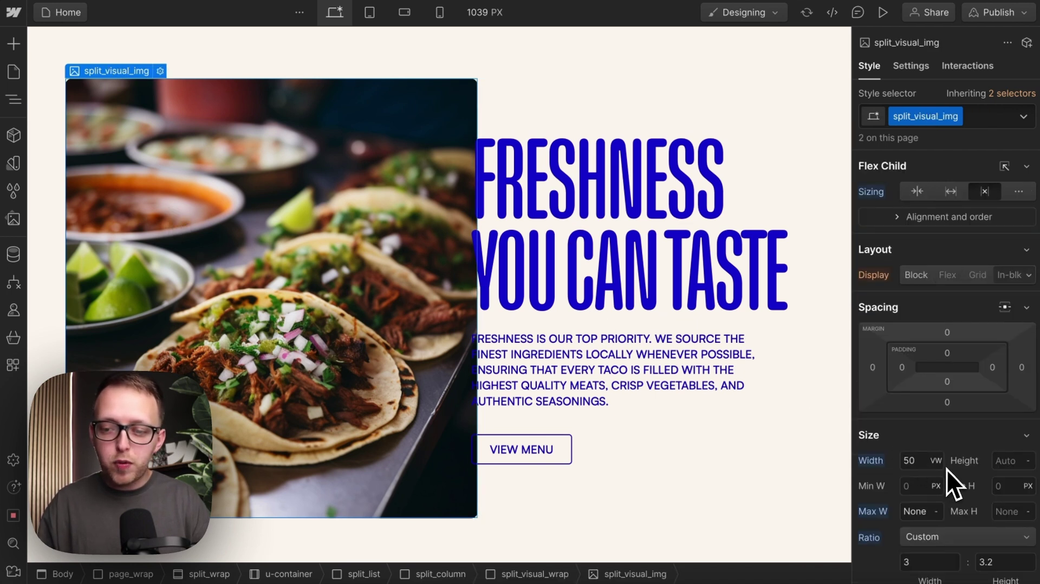
click(262, 242)
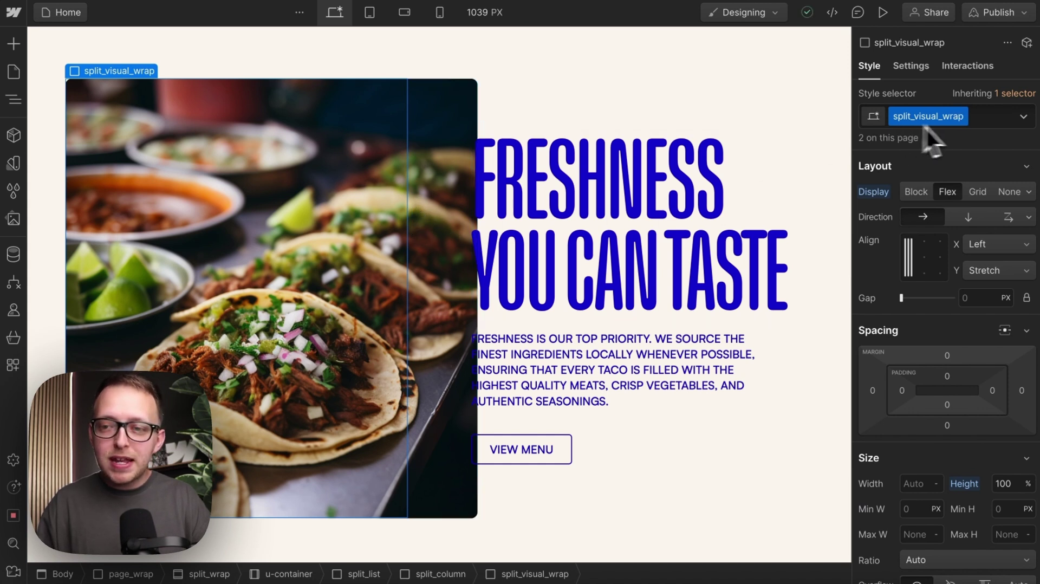
click(986, 121)
text(is-reversed)
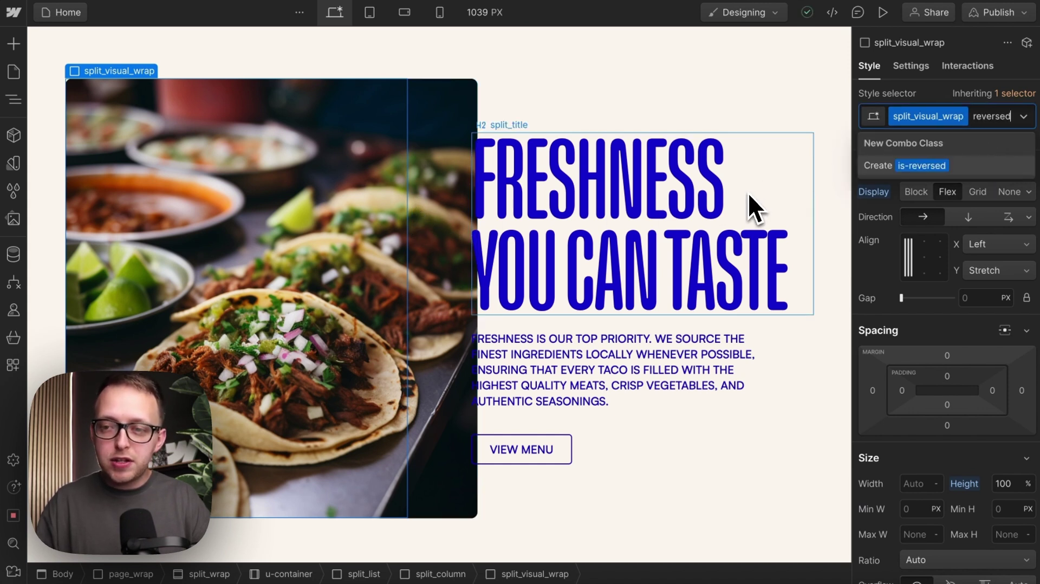
key(Return)
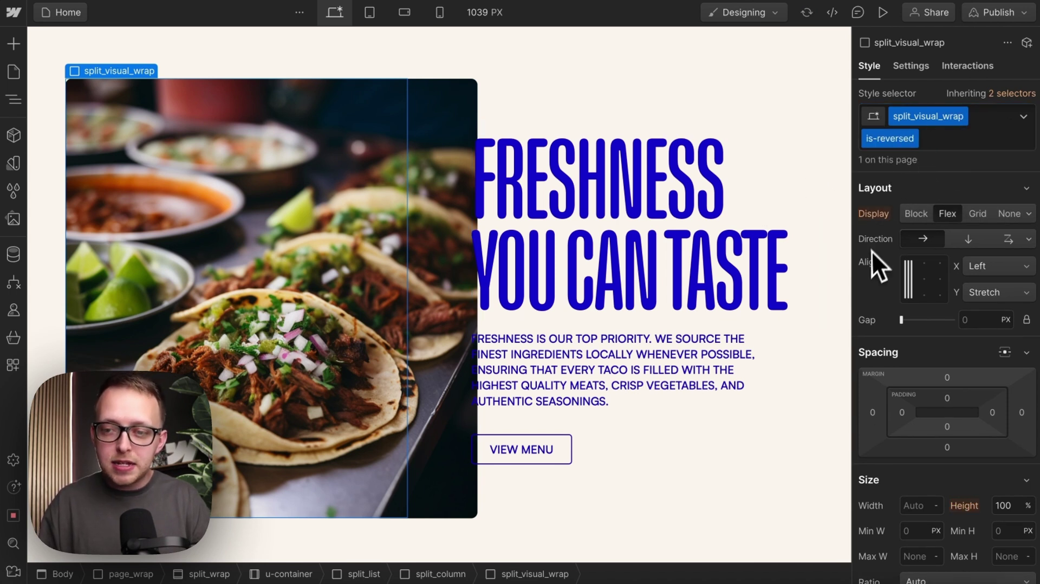
click(980, 267)
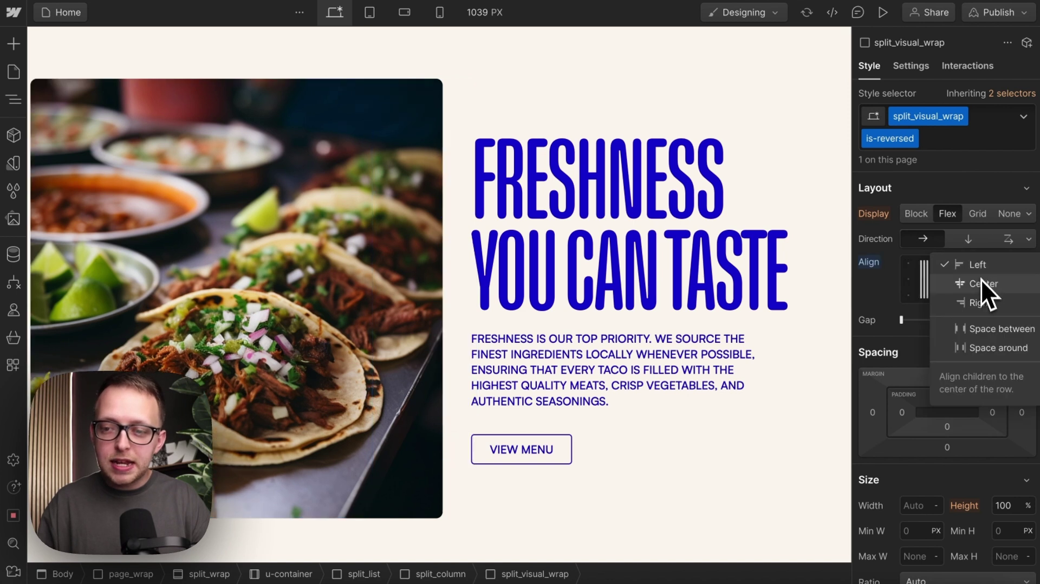
click(1006, 308)
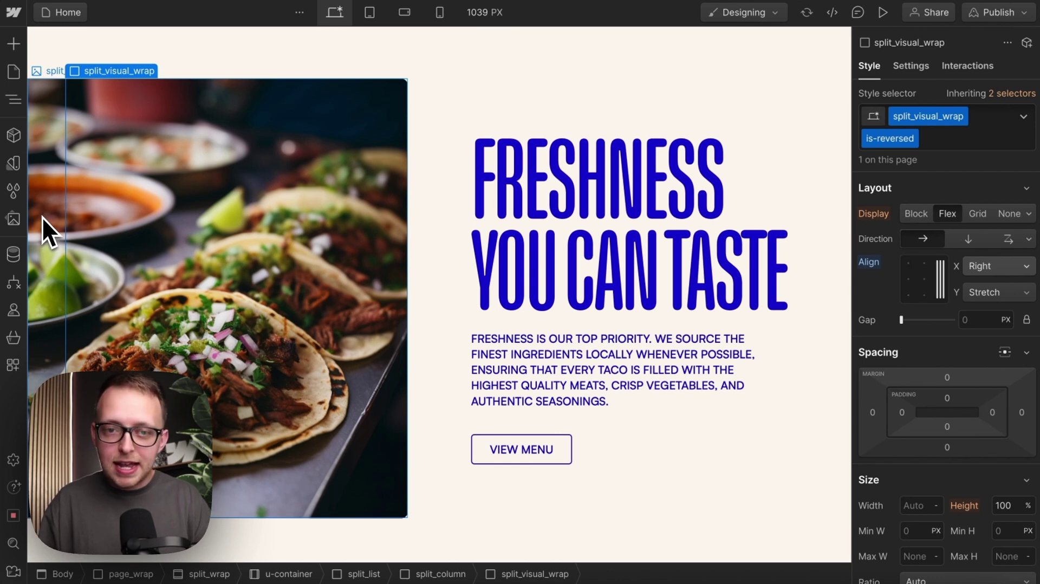
Step: Set the reversed split_list's Tablet Direction to vertical, then go back to Desktop
click(435, 170)
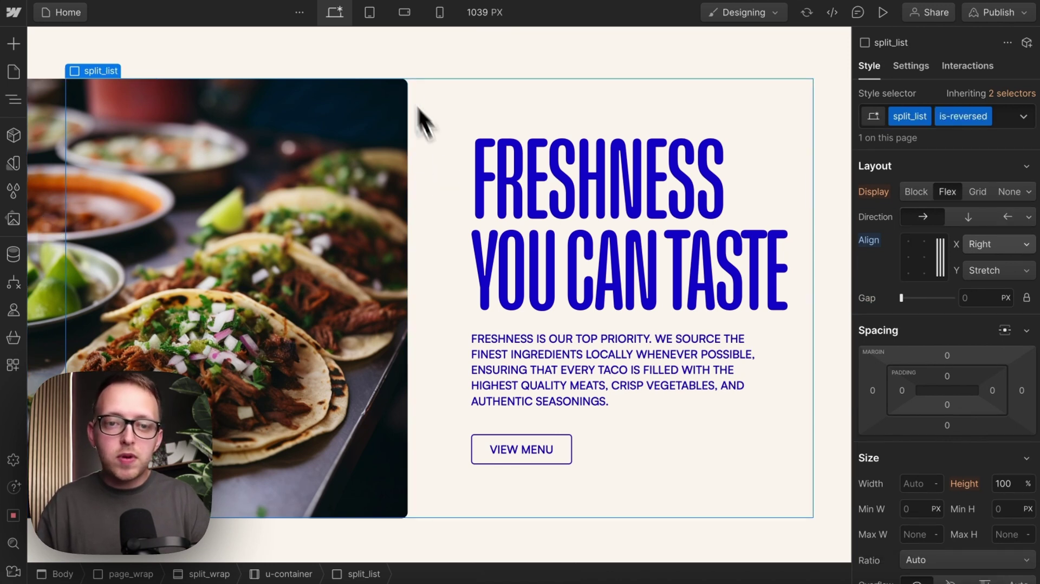
click(370, 14)
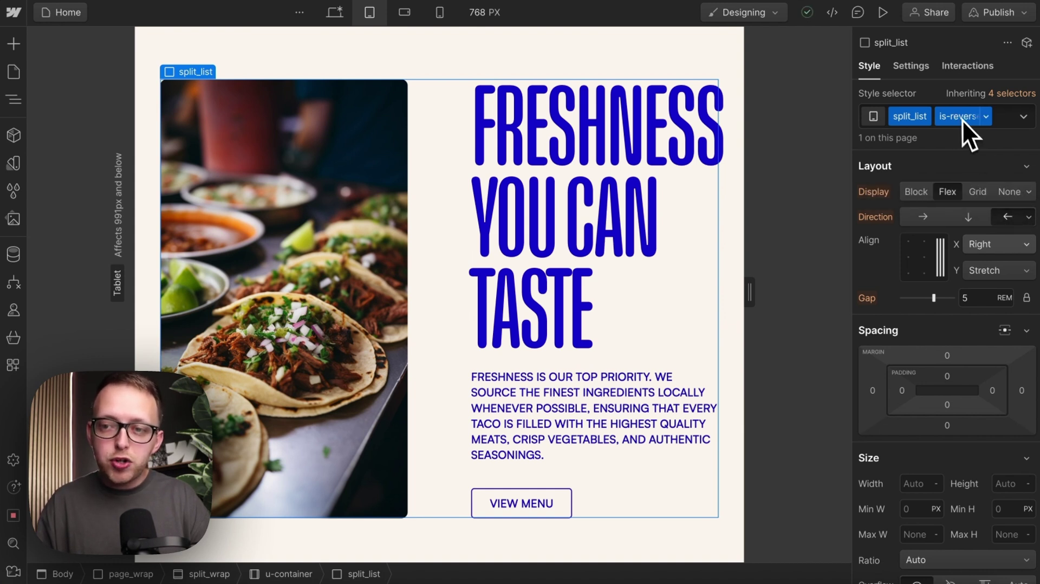
click(968, 217)
scroll(596, 295, down, 2)
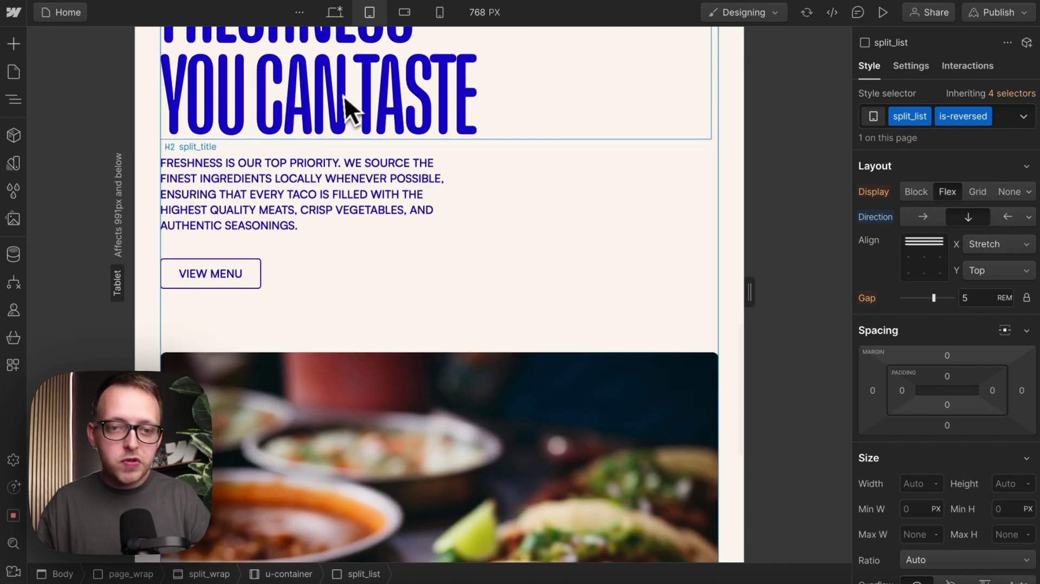
scroll(341, 417, down, 2)
scroll(441, 204, up, 3)
scroll(448, 221, down, 8)
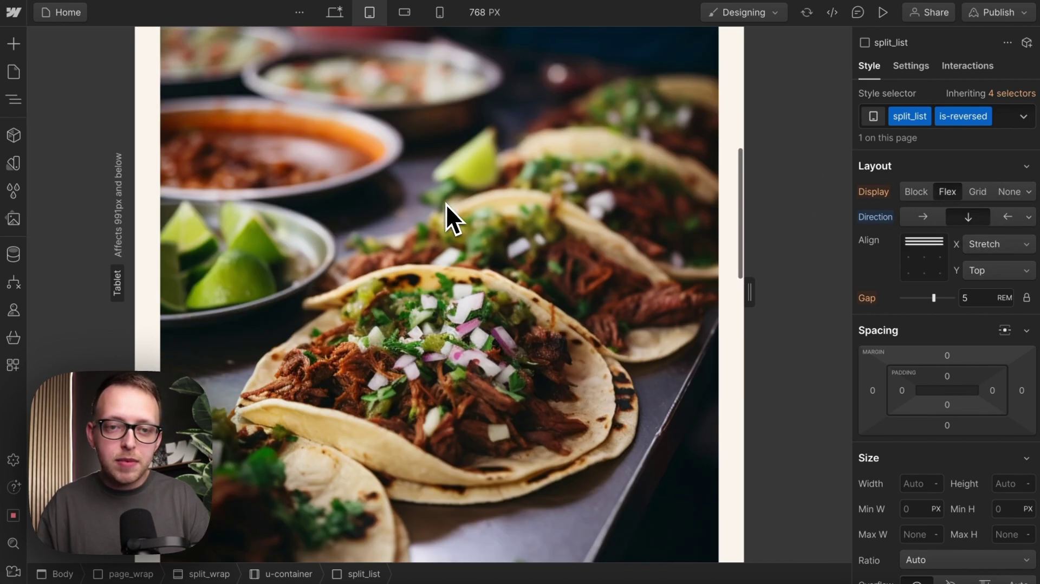
scroll(453, 220, up, 8)
click(335, 14)
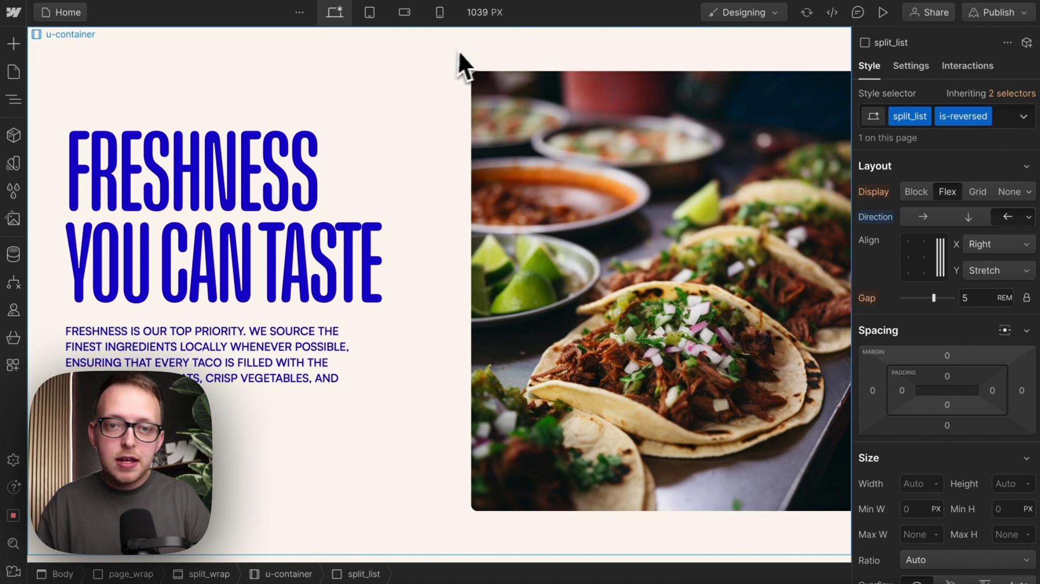
Step: Turn the split_wrap section into a component named Section
click(473, 48)
click(473, 48)
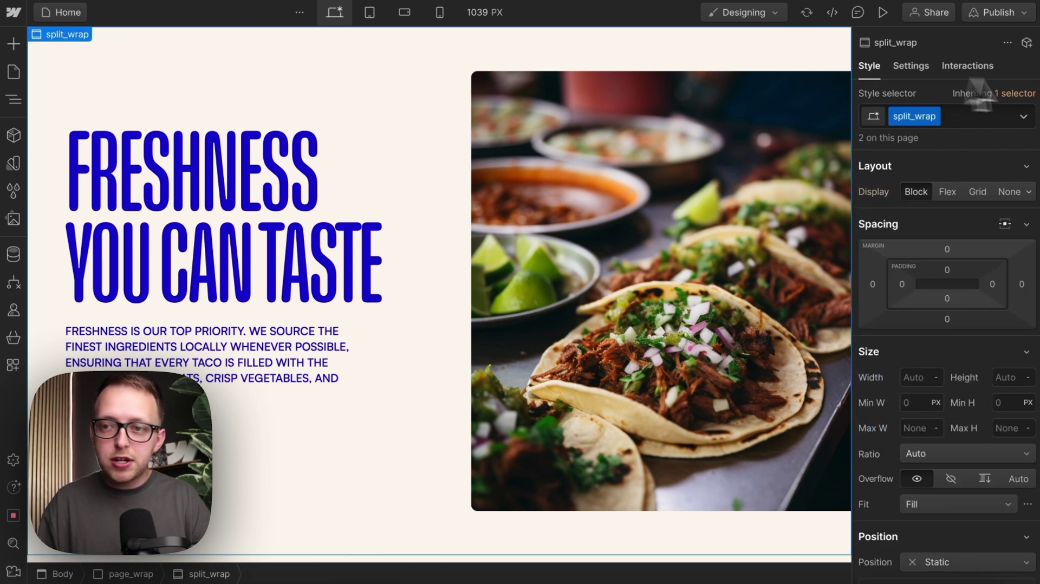
click(1026, 43)
text(S)
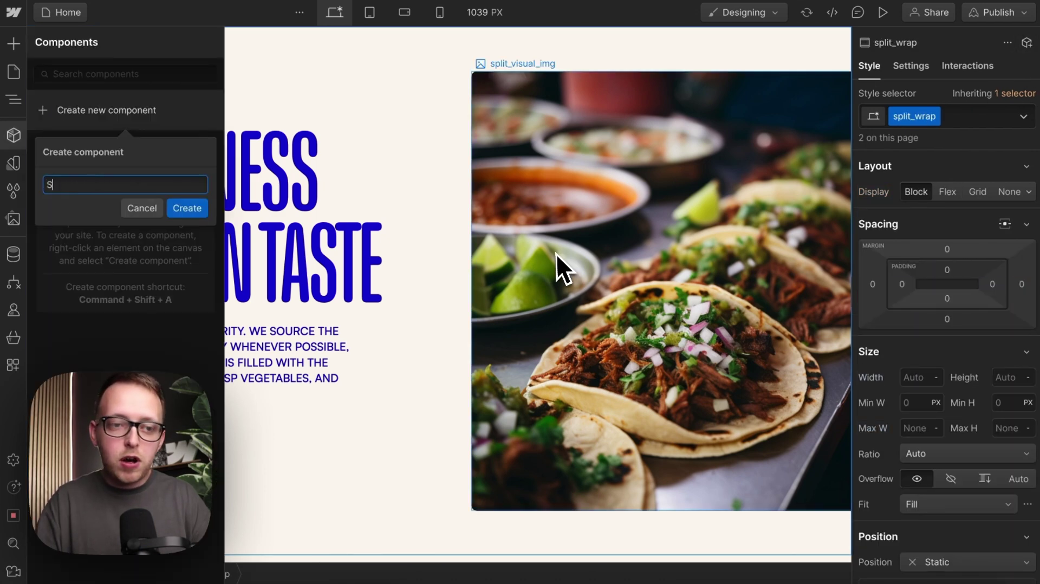
text(ection)
key(Return)
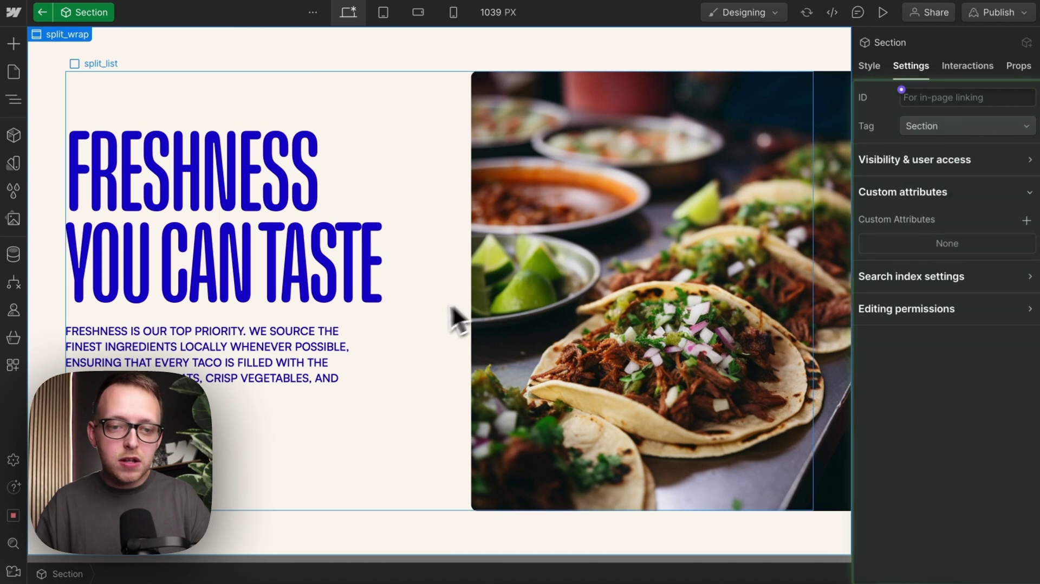
Step: Apply the is-reversed combo class to split_list inside the Section component
click(422, 314)
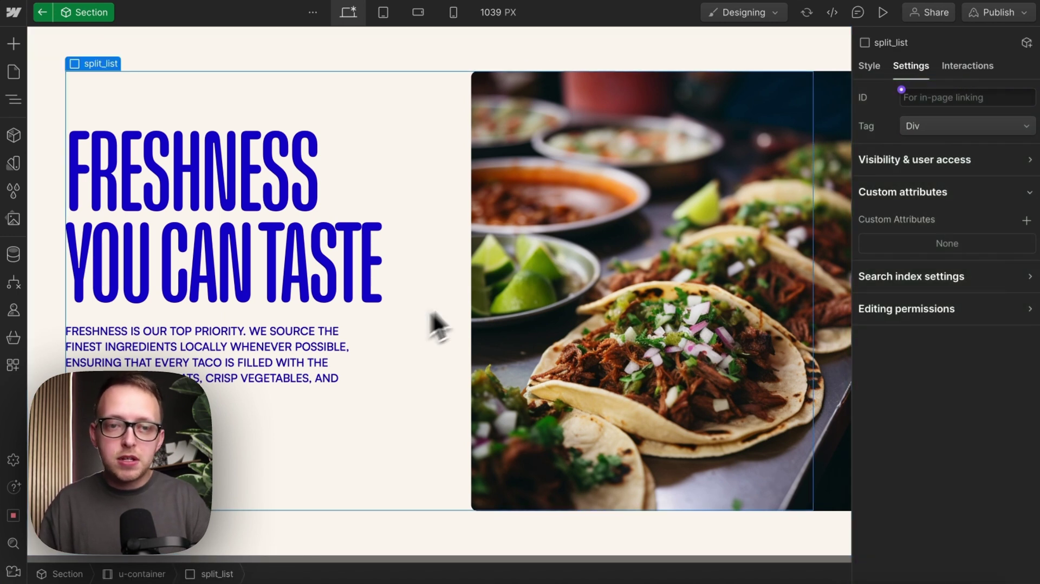
click(873, 72)
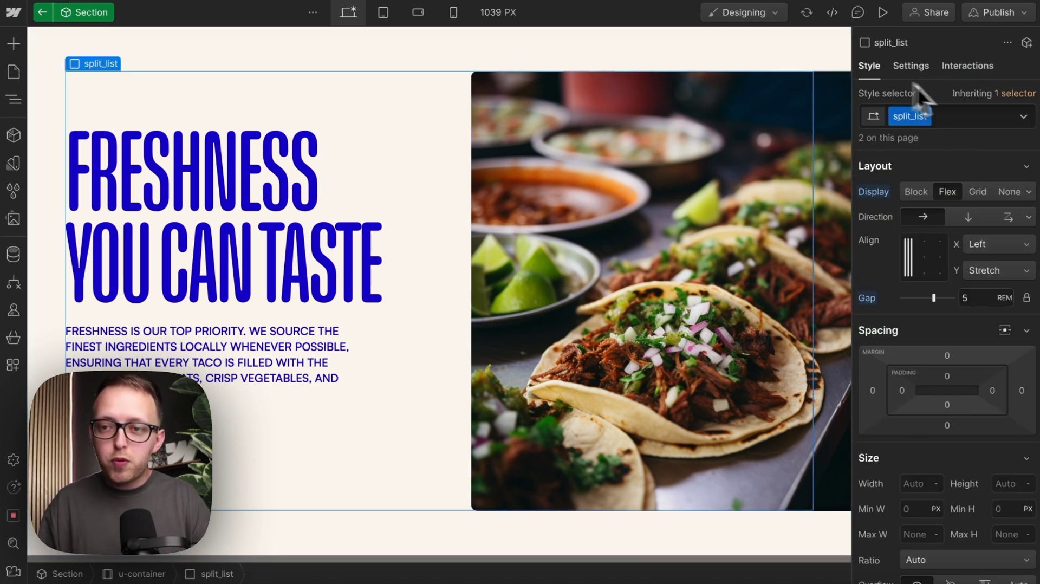
click(989, 115)
click(915, 207)
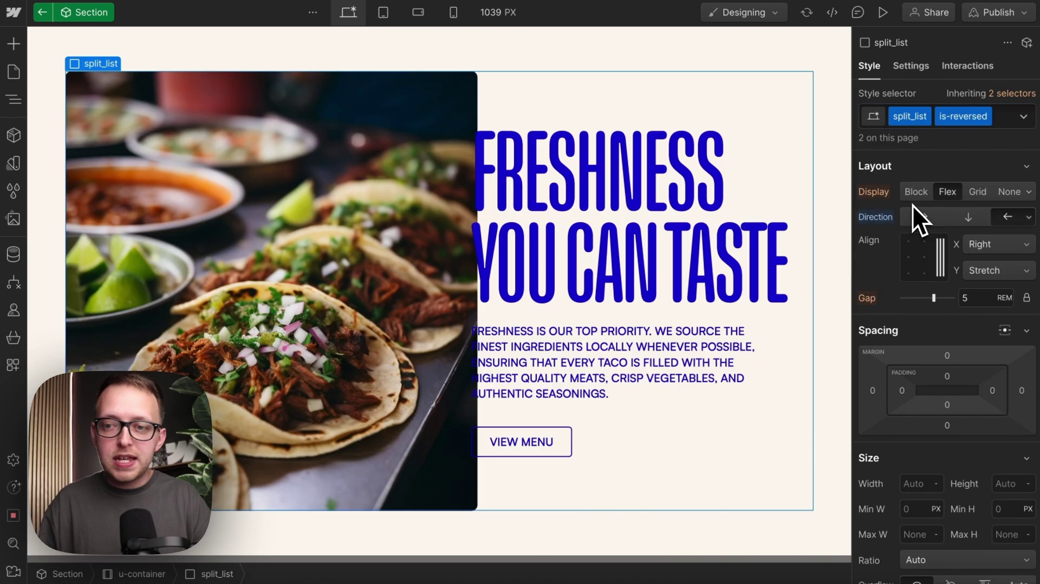
Step: Remove split_list's is-reversed combo class and add a custom attribute class = is-reversed
click(1004, 116)
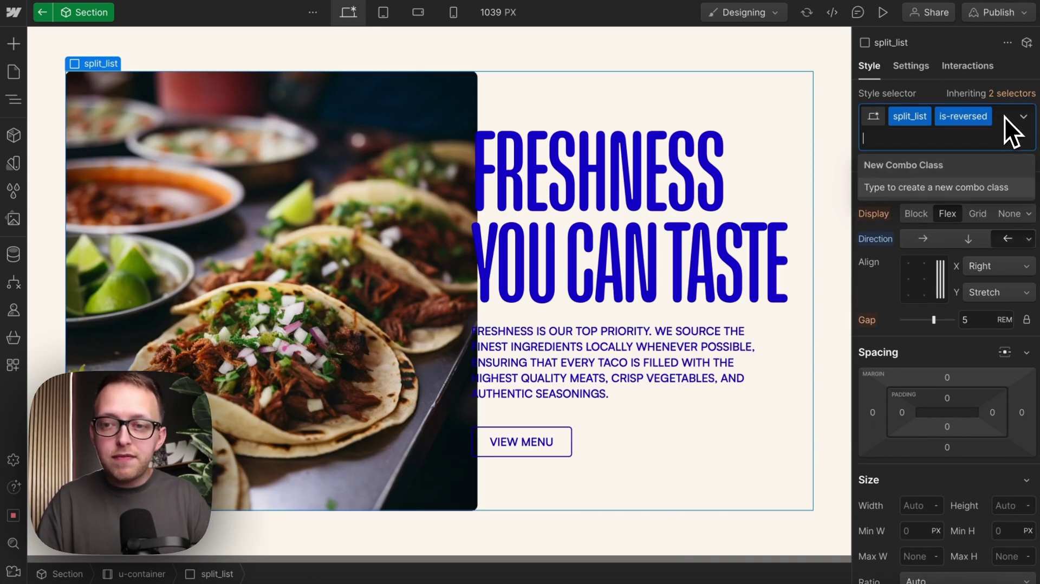
key(BackSpace)
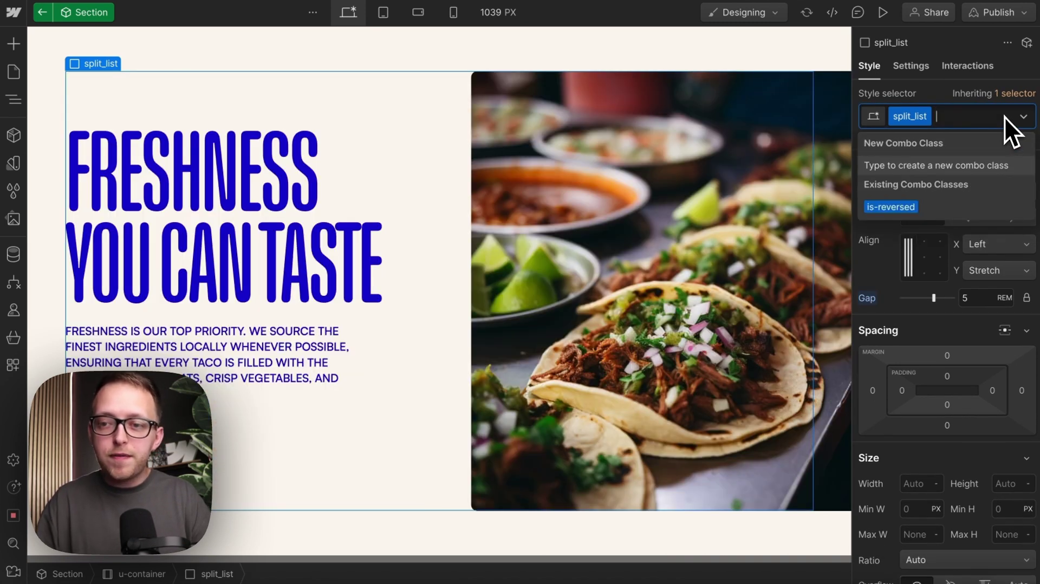
click(912, 67)
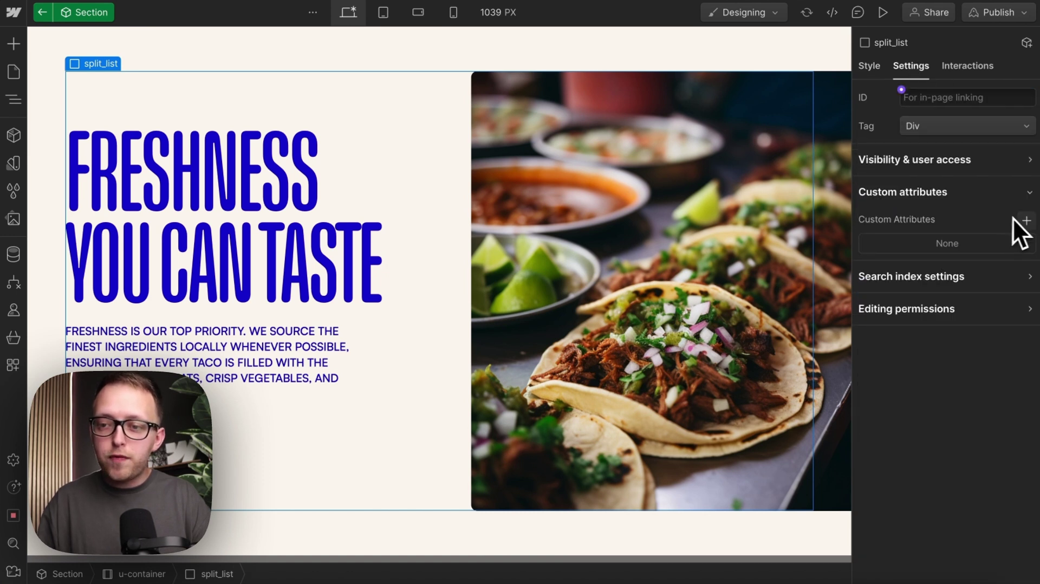
click(1025, 220)
text(class)
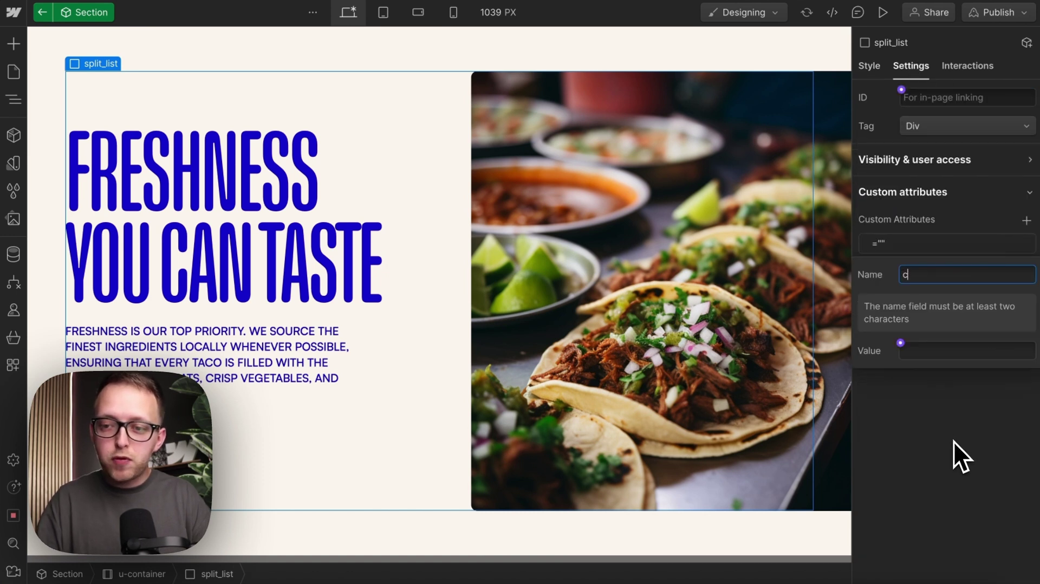
click(944, 305)
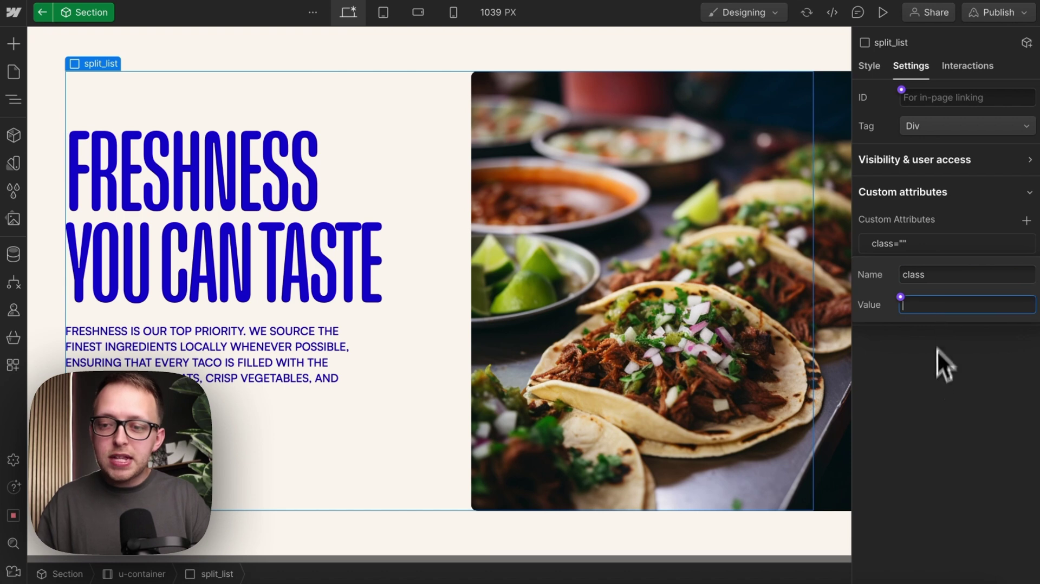
text(is-reversed)
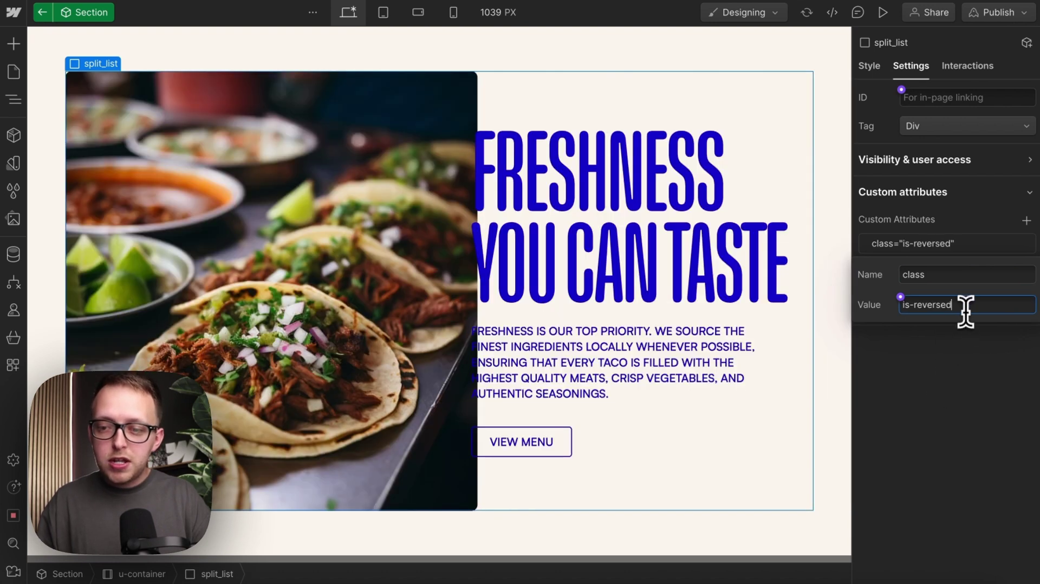
drag(963, 307, 883, 306)
key(ctrl+x)
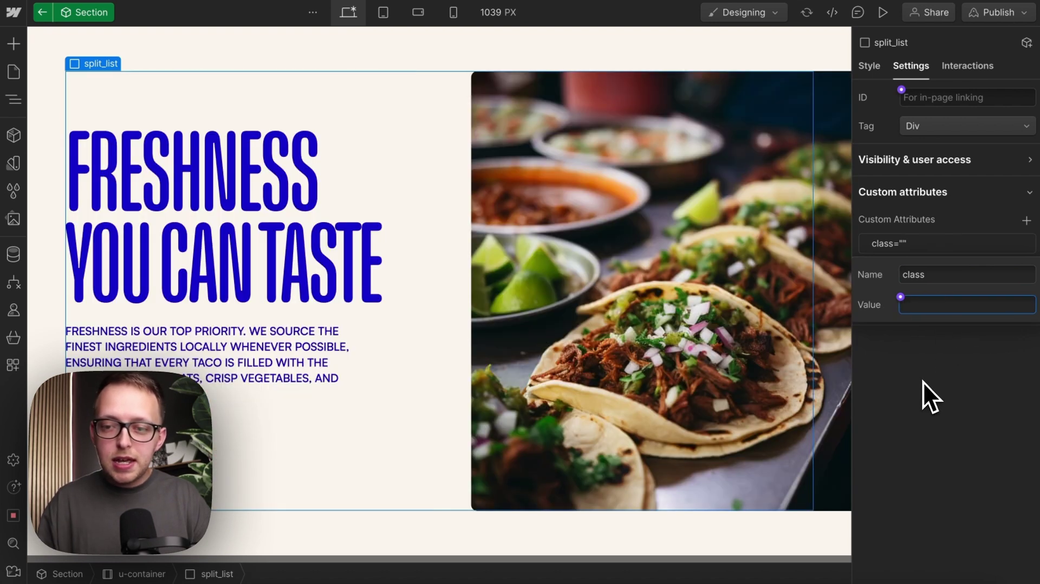
key(ctrl+v)
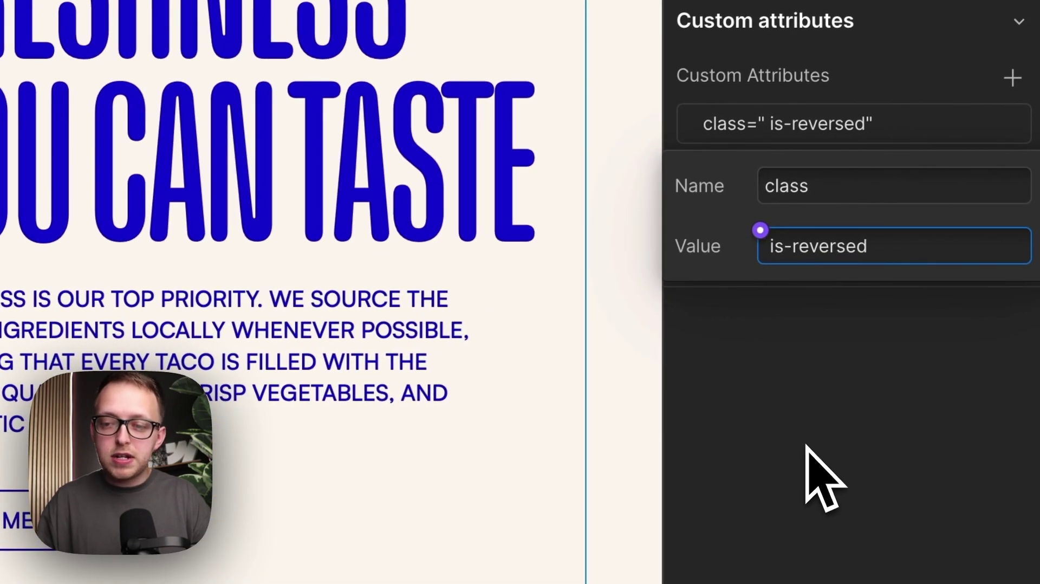
Step: Try prepending u-background-brand to the attribute value, then delete it, leaving only is-reversed
key(Left)
text(u-)
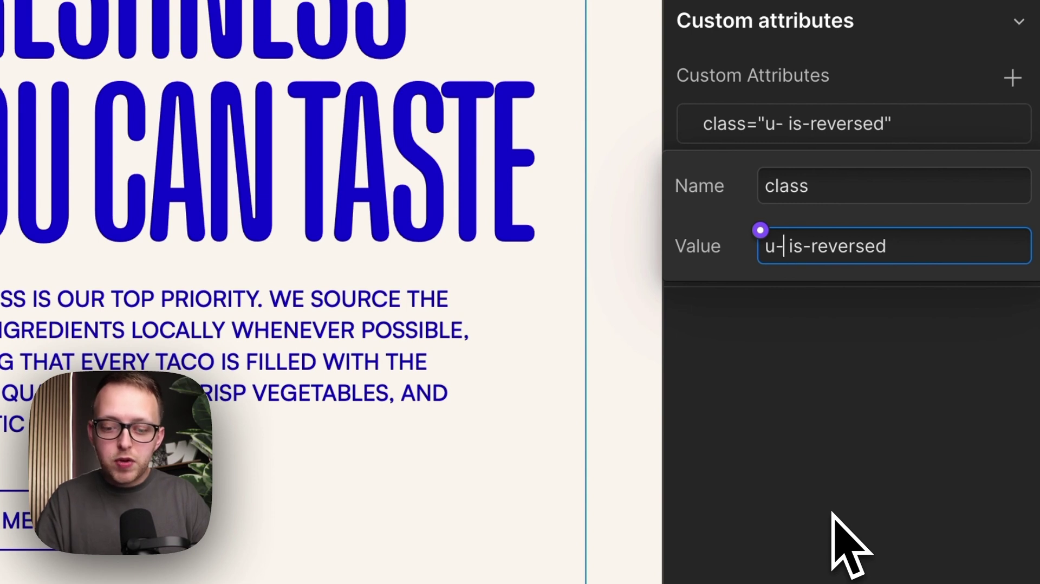
text(background-g)
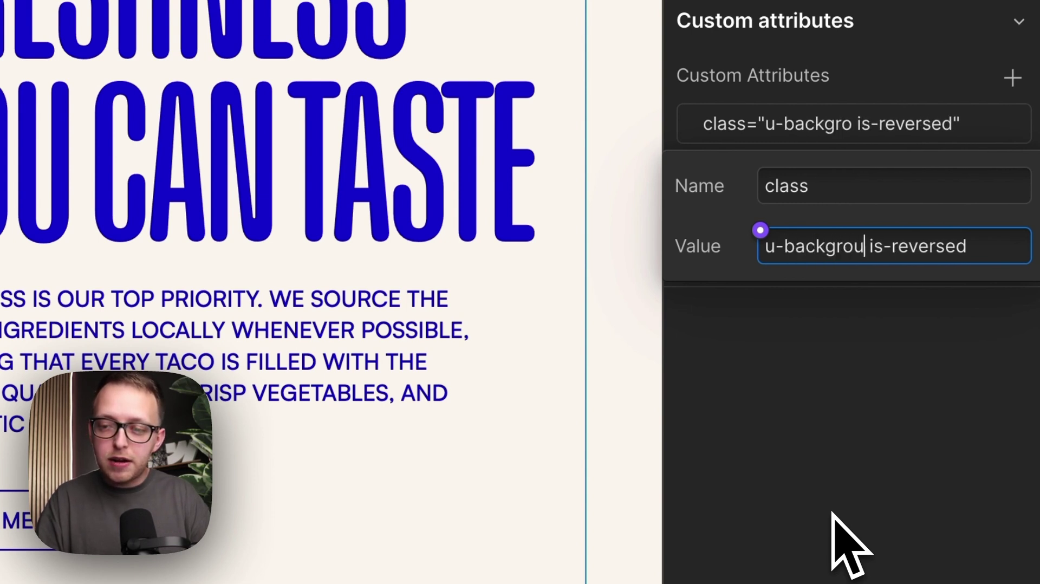
key(BackSpace)
text(brand)
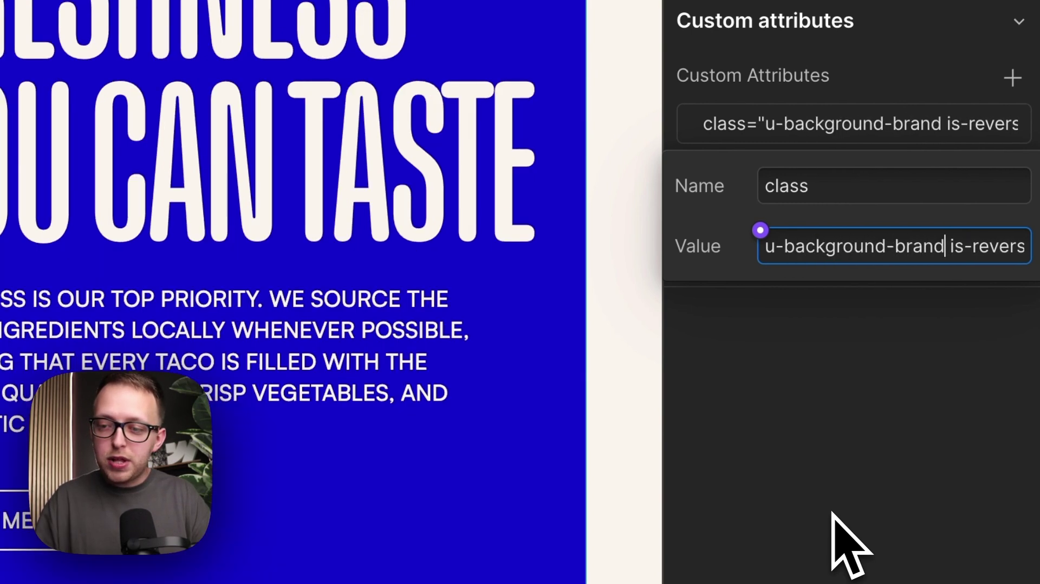
double_click(954, 258)
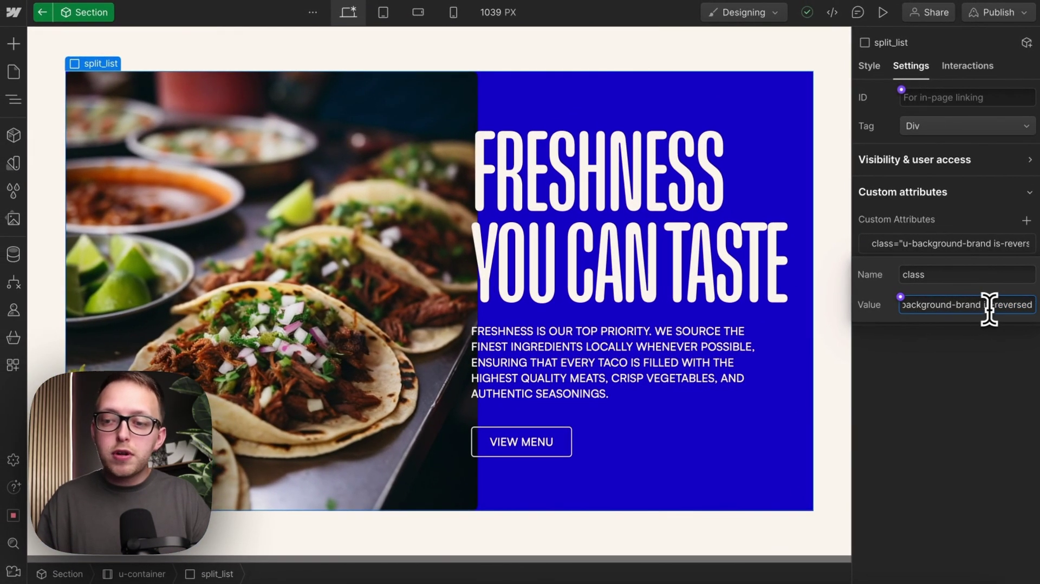
drag(979, 304, 876, 304)
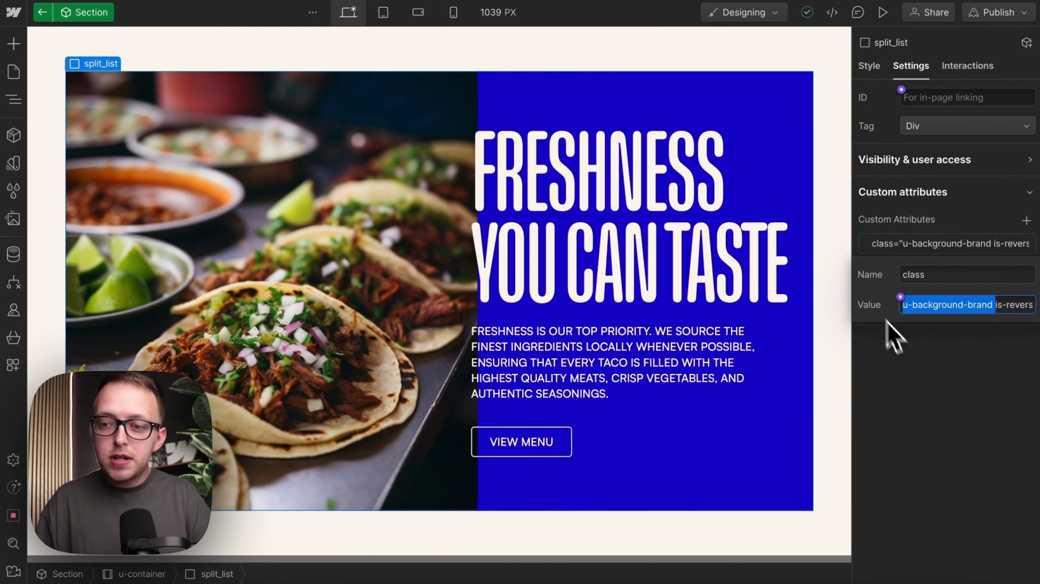
key(BackSpace)
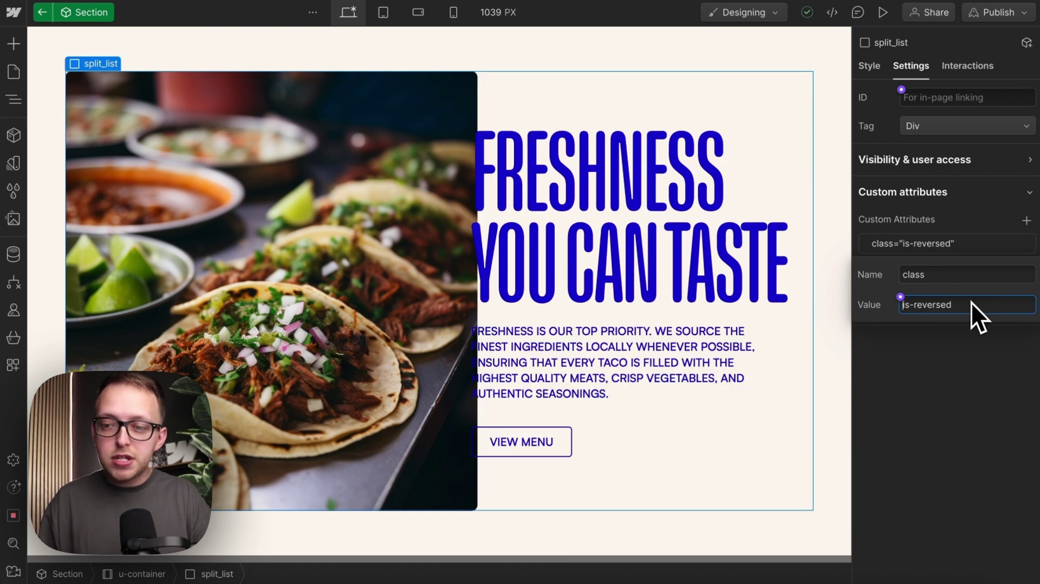
Step: Create and connect a new Layout Style property with default is-reversed to the class value
click(900, 297)
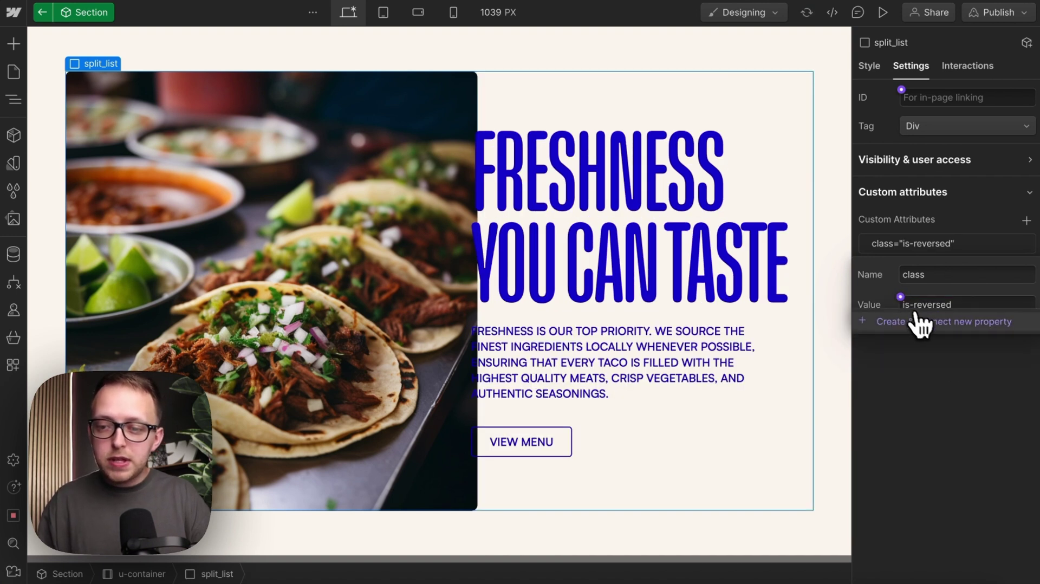
click(917, 321)
drag(966, 336, 847, 336)
text(L)
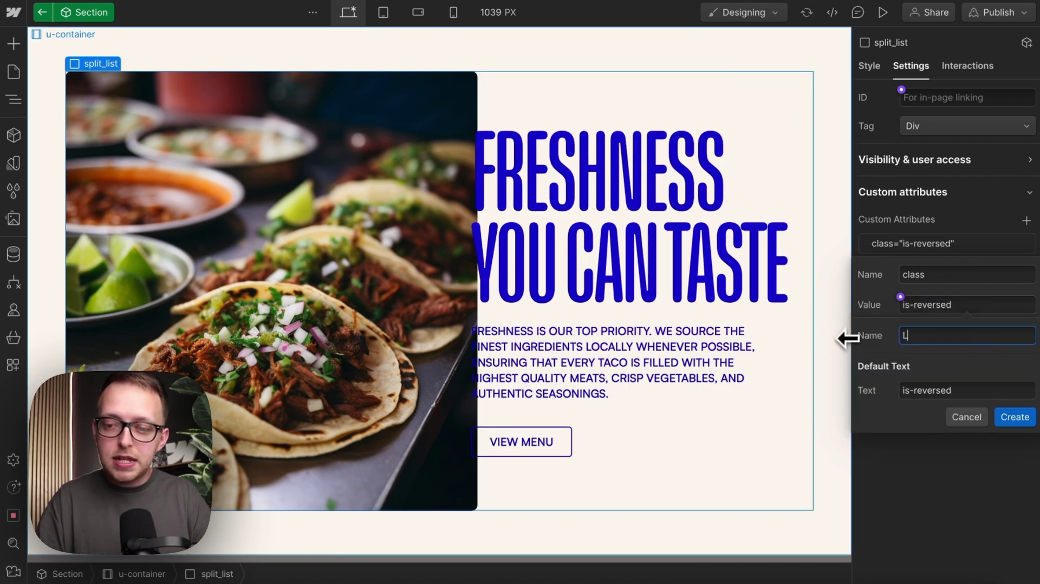
text(ayout Style)
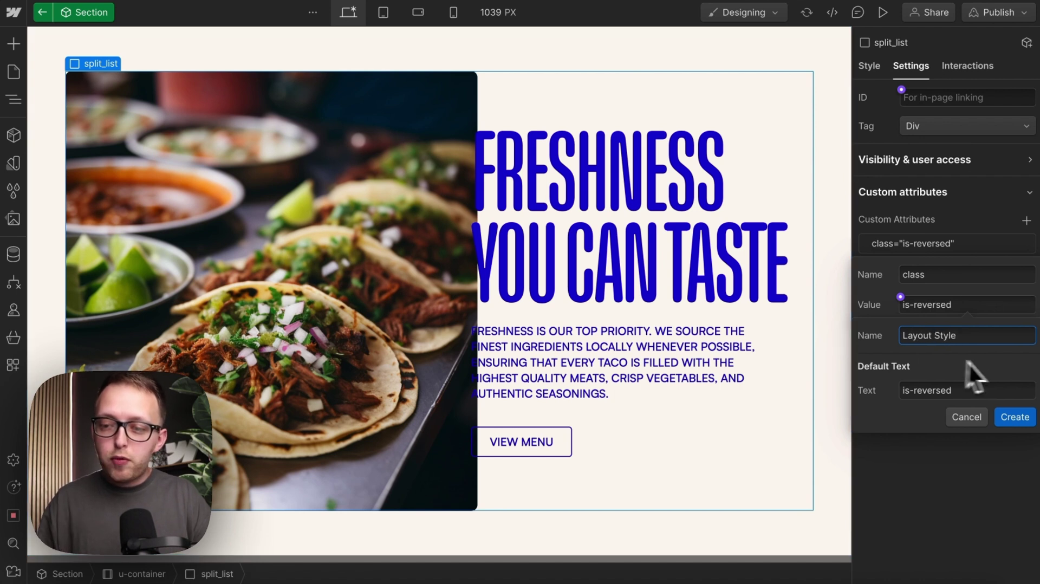
drag(982, 390, 868, 392)
key(Right)
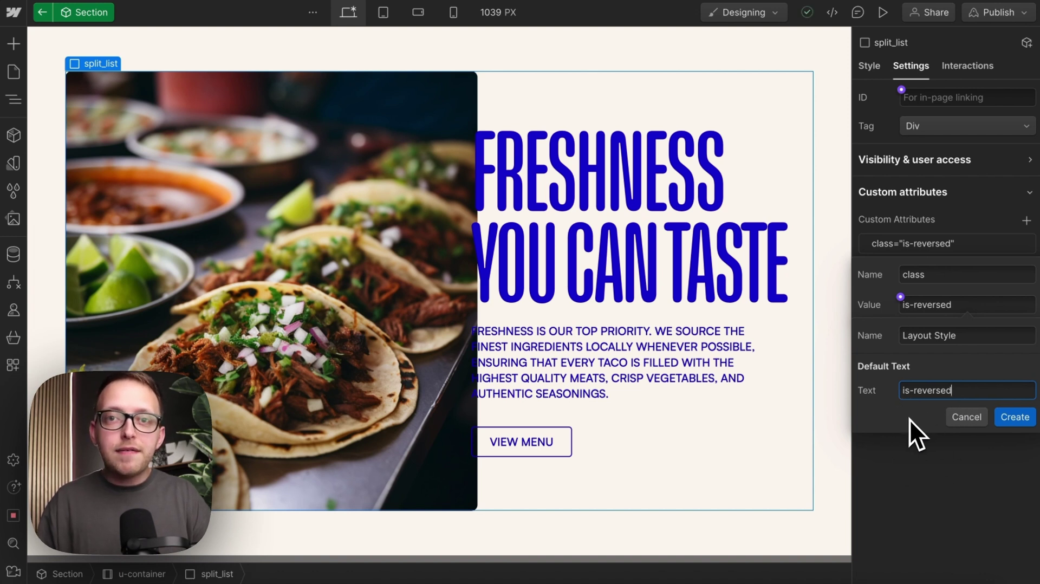
click(1018, 424)
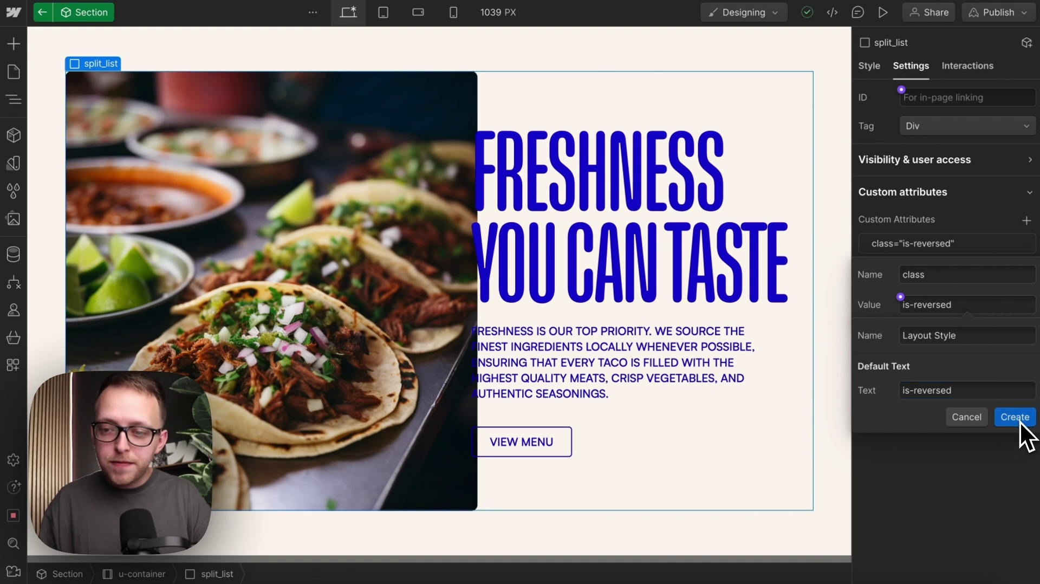
Step: Add a class attribute to split_visual_wrap and bind its value to Layout Style
click(327, 280)
key(ctrl+Up)
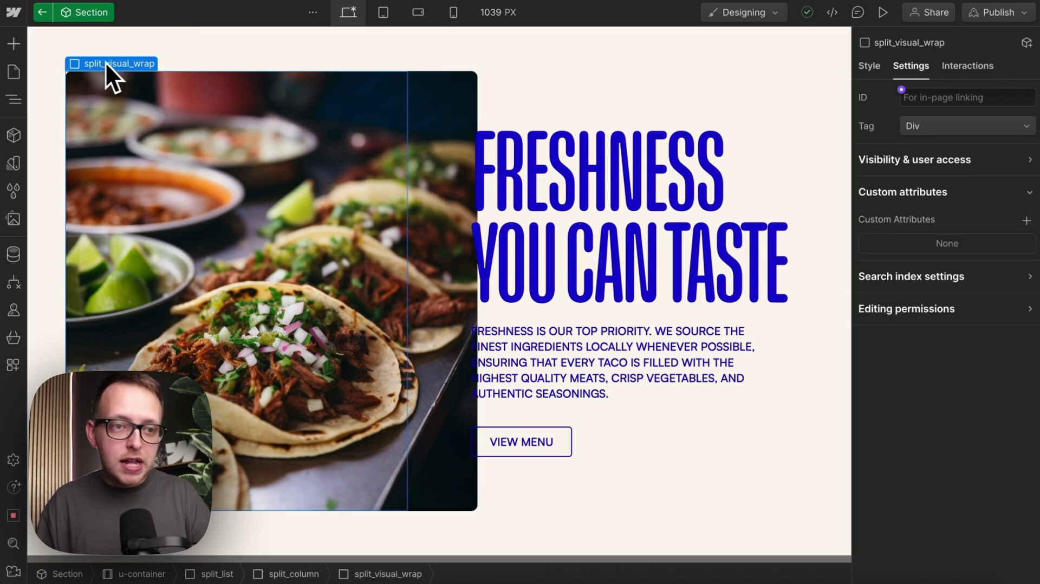
click(1027, 220)
text(class)
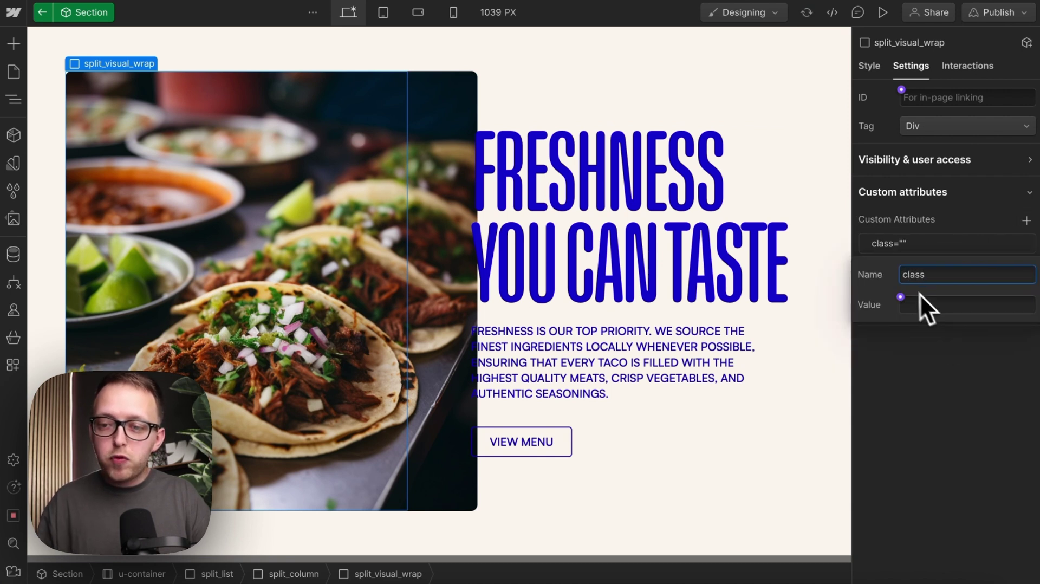
click(900, 297)
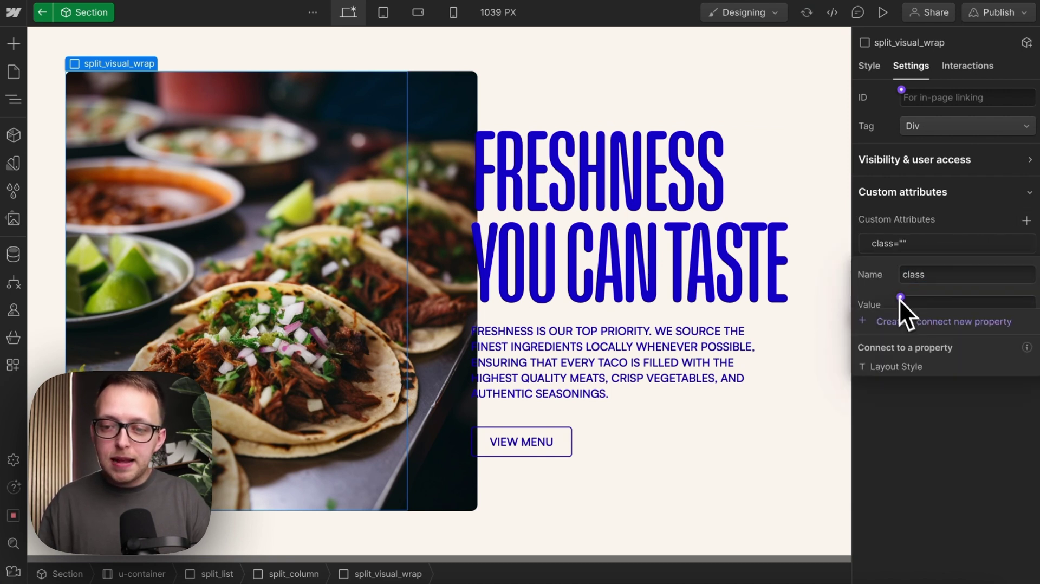
click(927, 371)
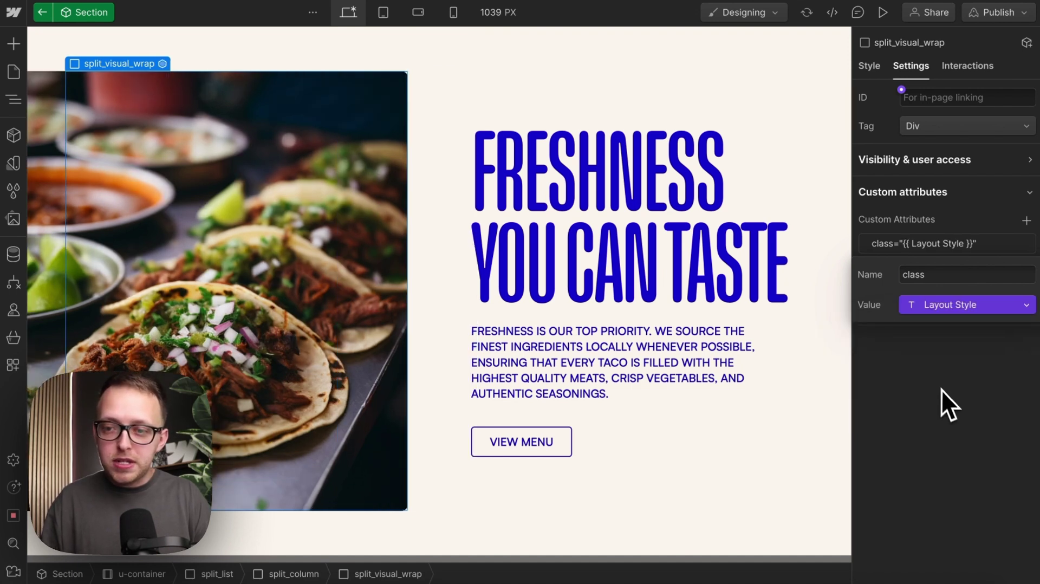
click(950, 393)
click(574, 247)
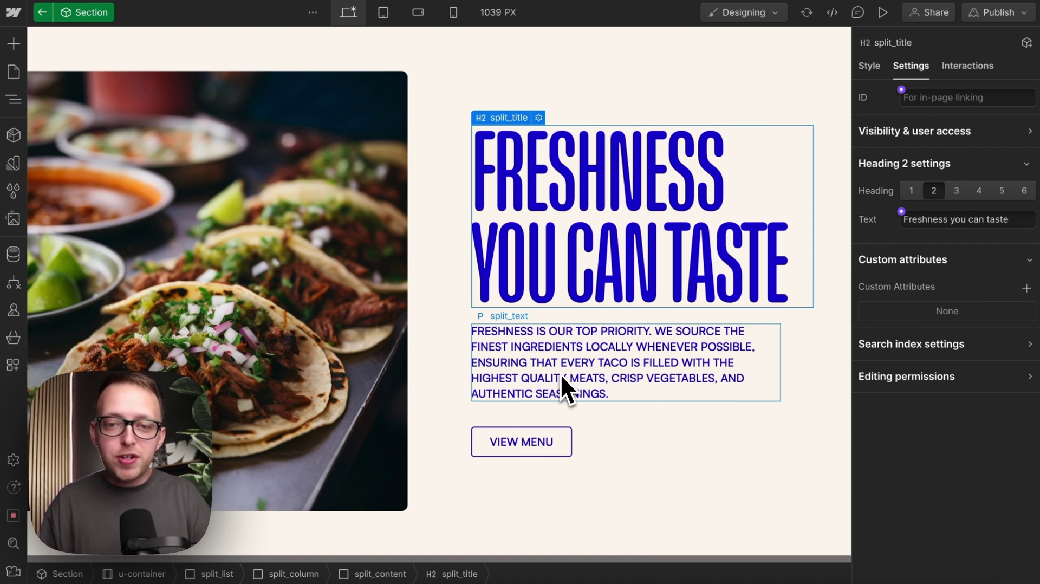
Step: On Home, clear the Section's Layout Style value, then reset it to the is-reversed default
click(43, 12)
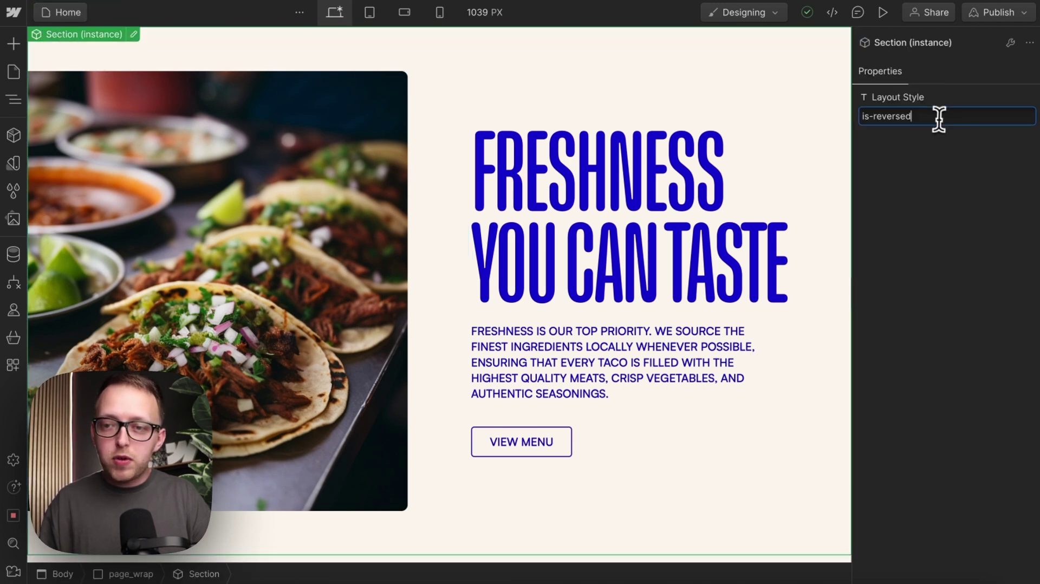
drag(938, 116, 844, 120)
key(BackSpace)
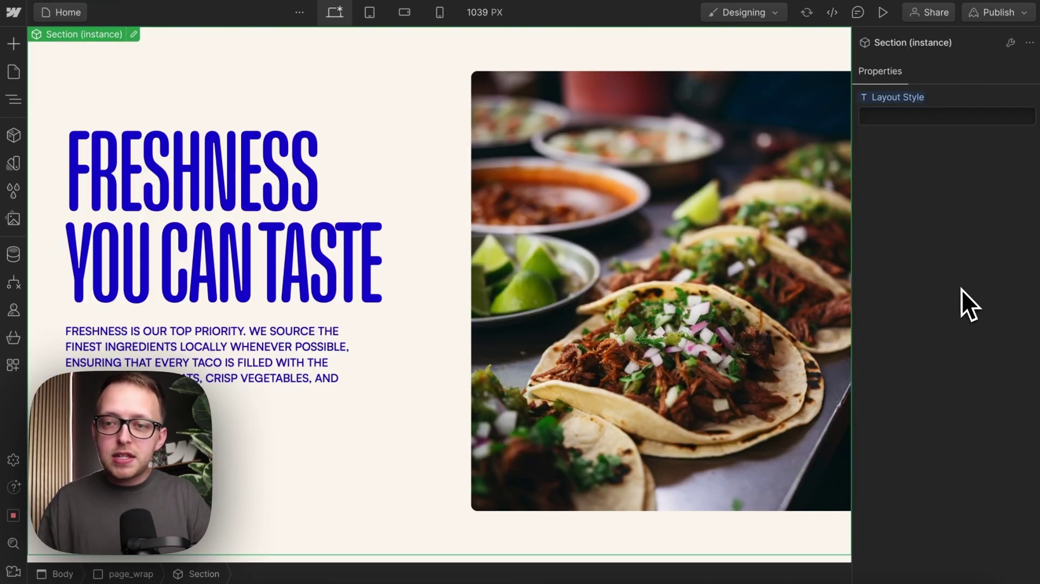
click(904, 100)
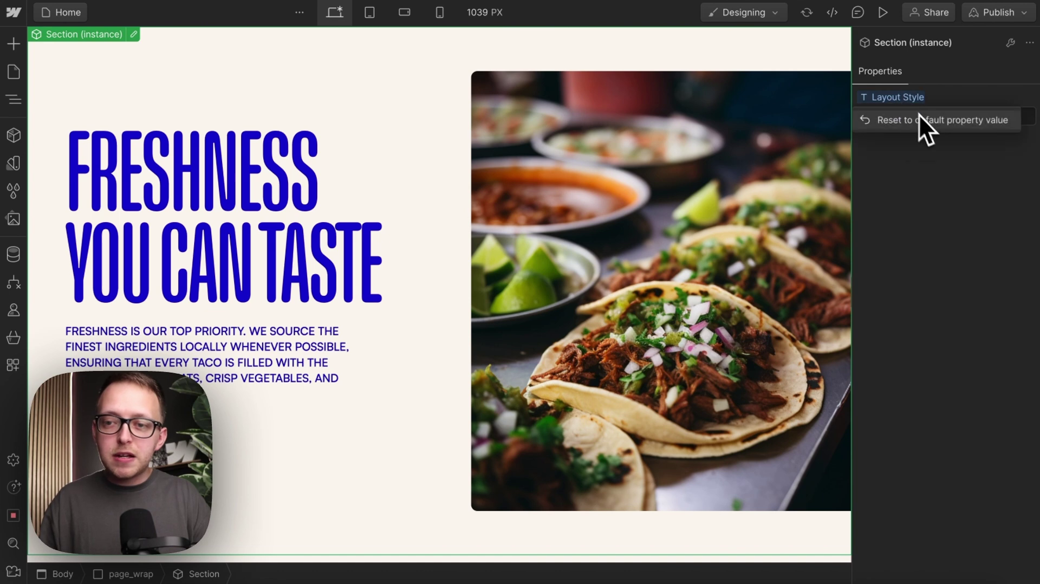
click(934, 122)
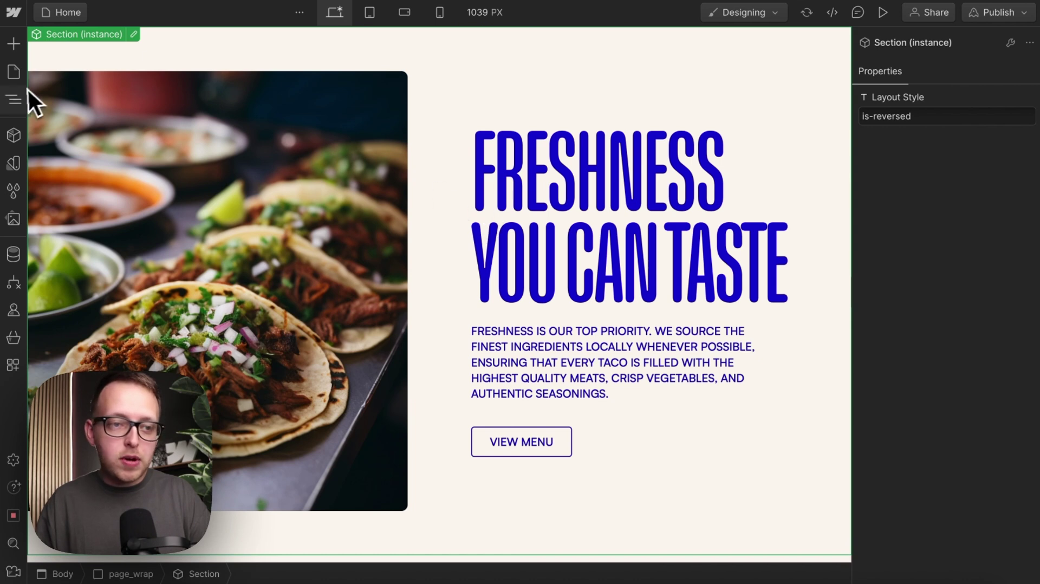
Step: In the Navigator, select the Section instance inside the cms-item collection item
click(17, 99)
click(111, 301)
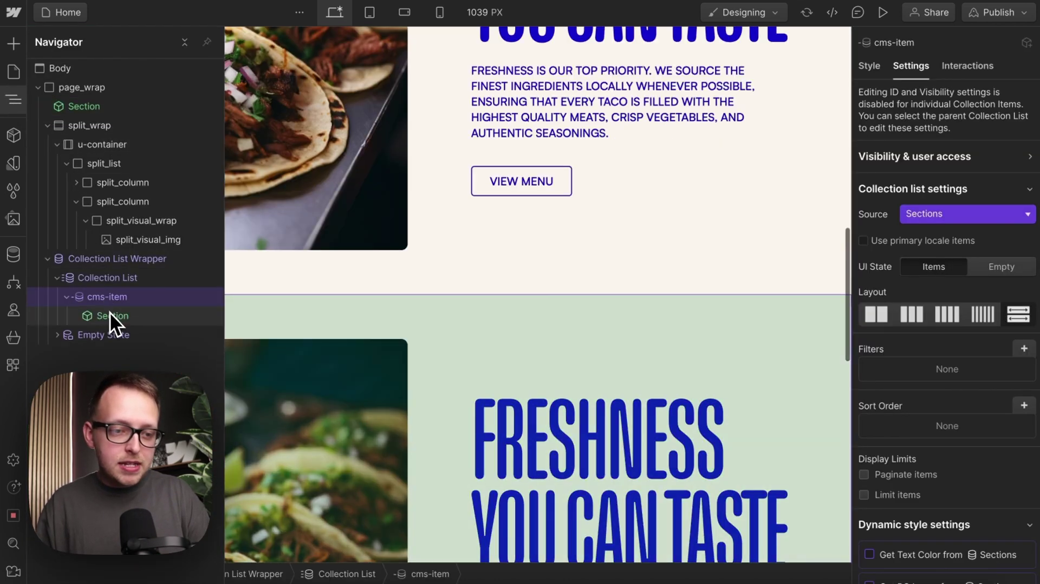
click(110, 314)
scroll(421, 372, down, 3)
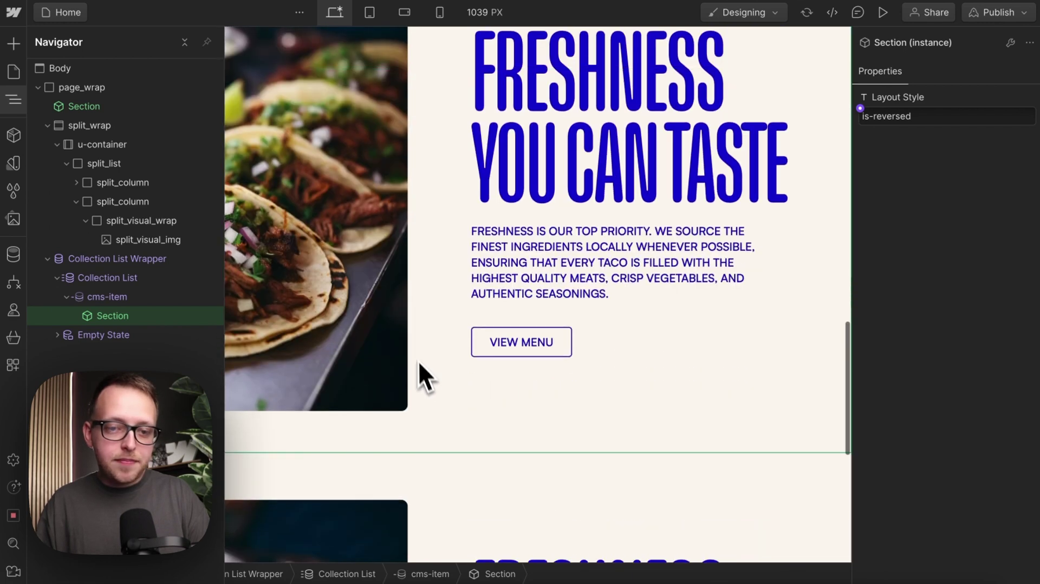
Step: Review the Sections collection's Layout Style option field and its is-reversed option, closing without saving
click(14, 251)
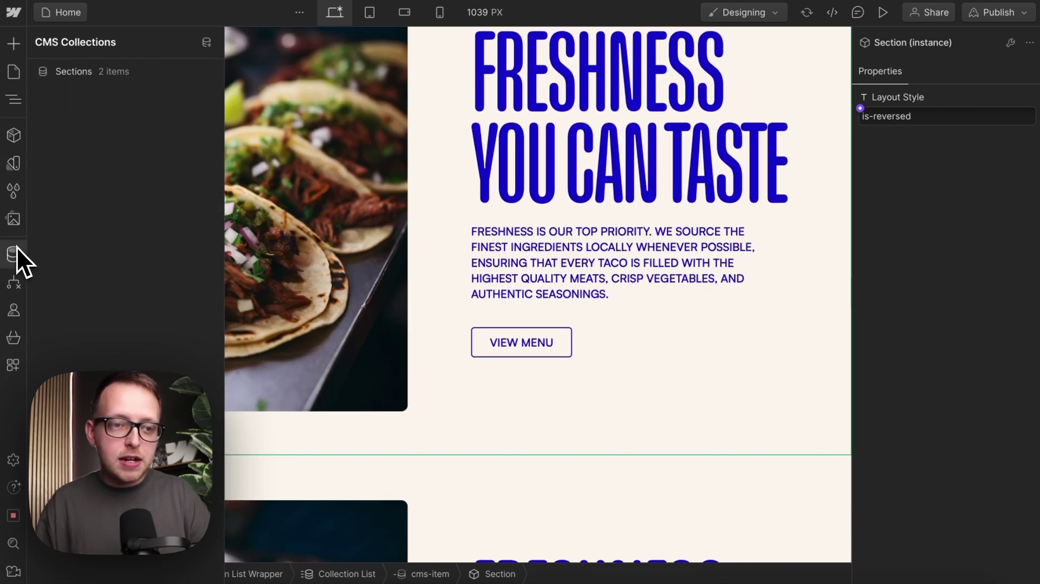
click(208, 72)
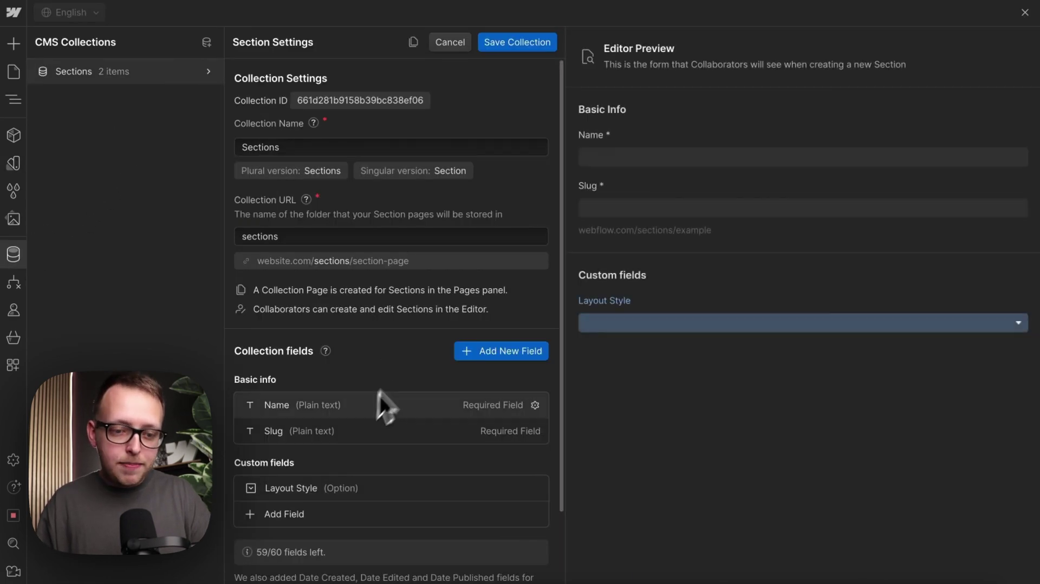
scroll(376, 401, down, 2)
click(316, 411)
scroll(406, 364, down, 4)
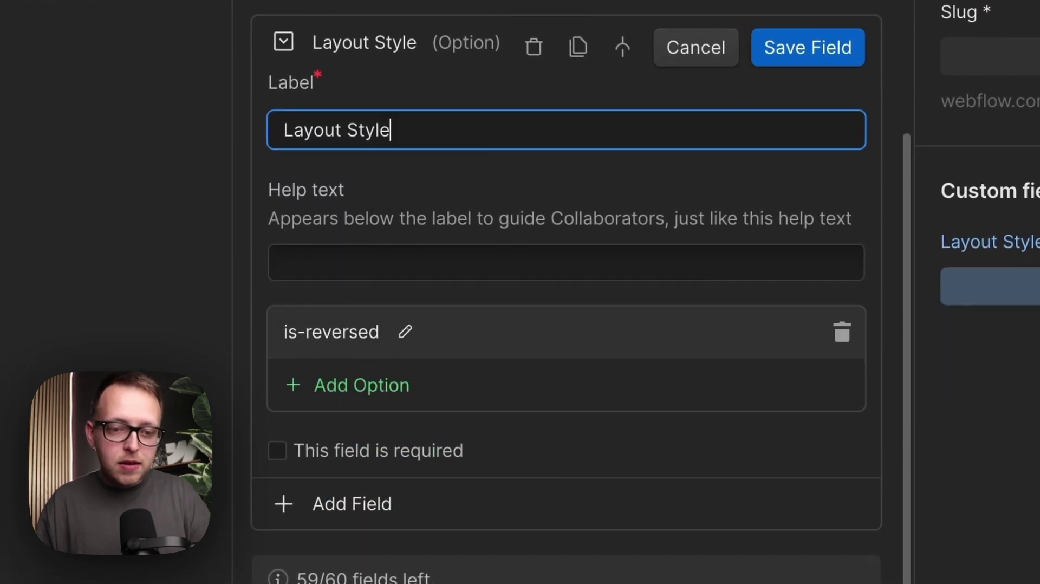
click(388, 332)
drag(388, 333, 225, 333)
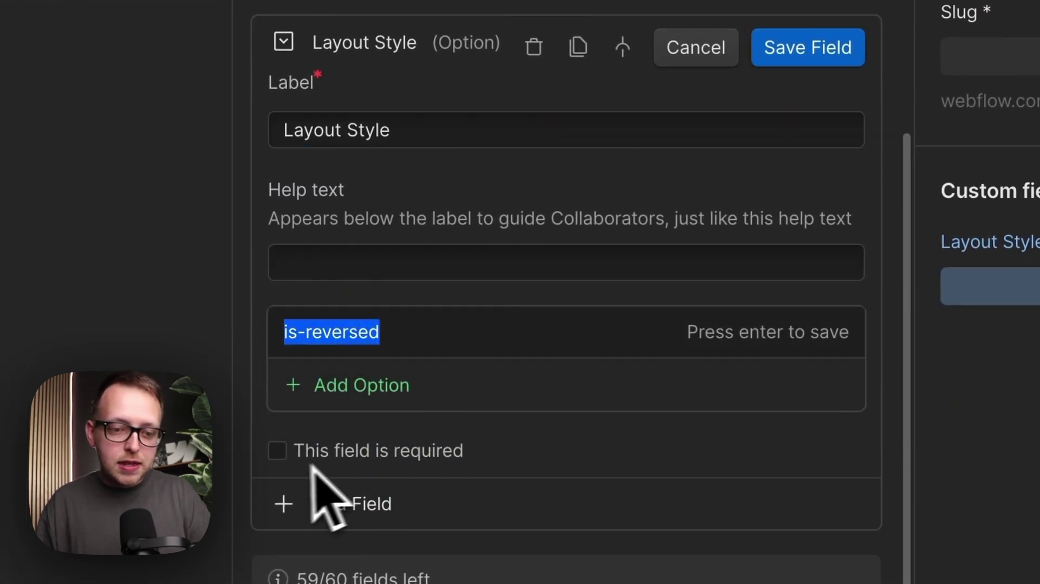
key(Return)
click(696, 47)
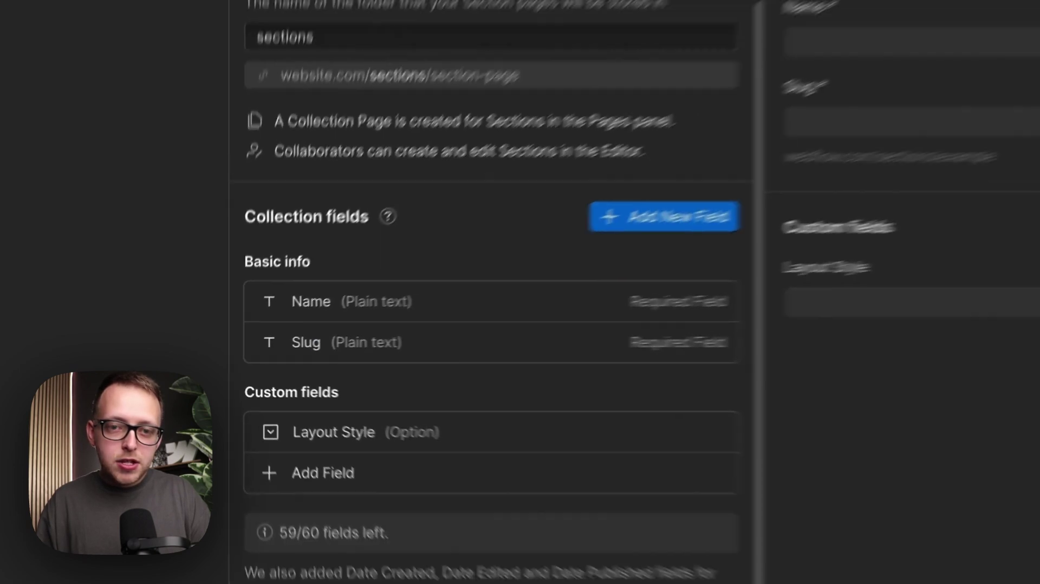
click(451, 48)
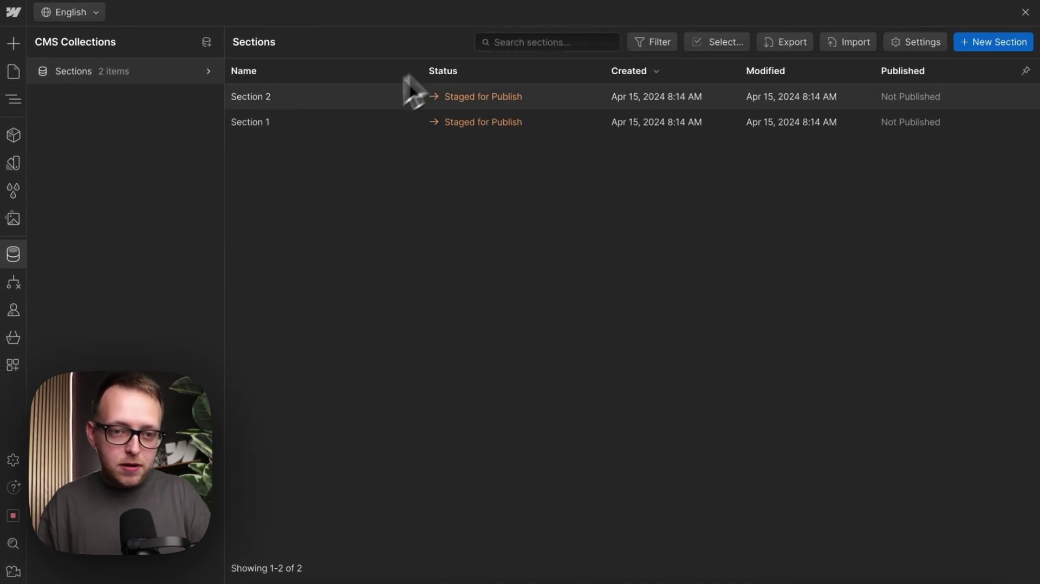
Step: Leave Section 2's Layout Style blank, keep Section 1 on is-reversed, and return to the canvas
click(327, 102)
click(524, 301)
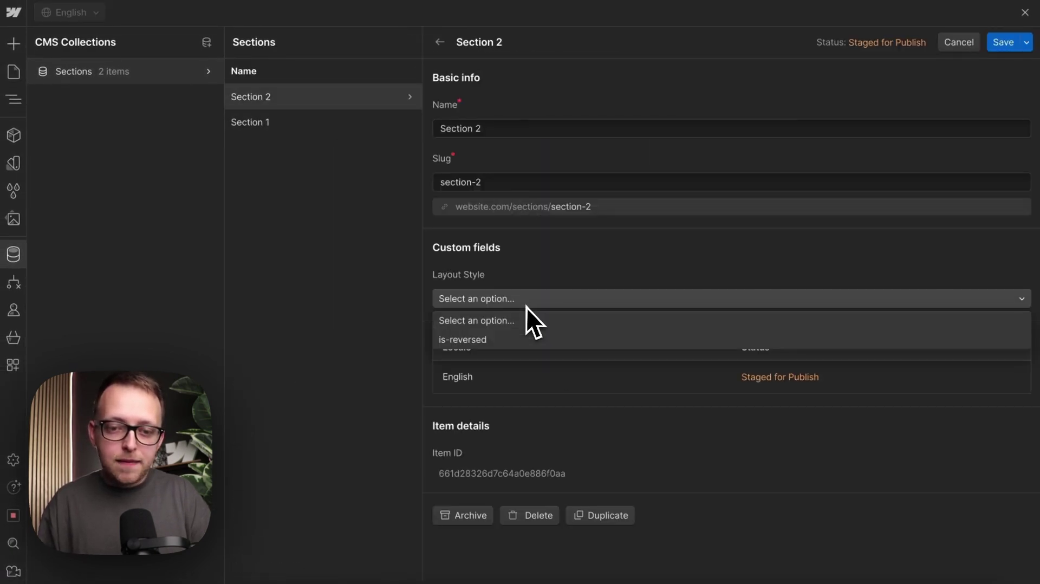
click(544, 291)
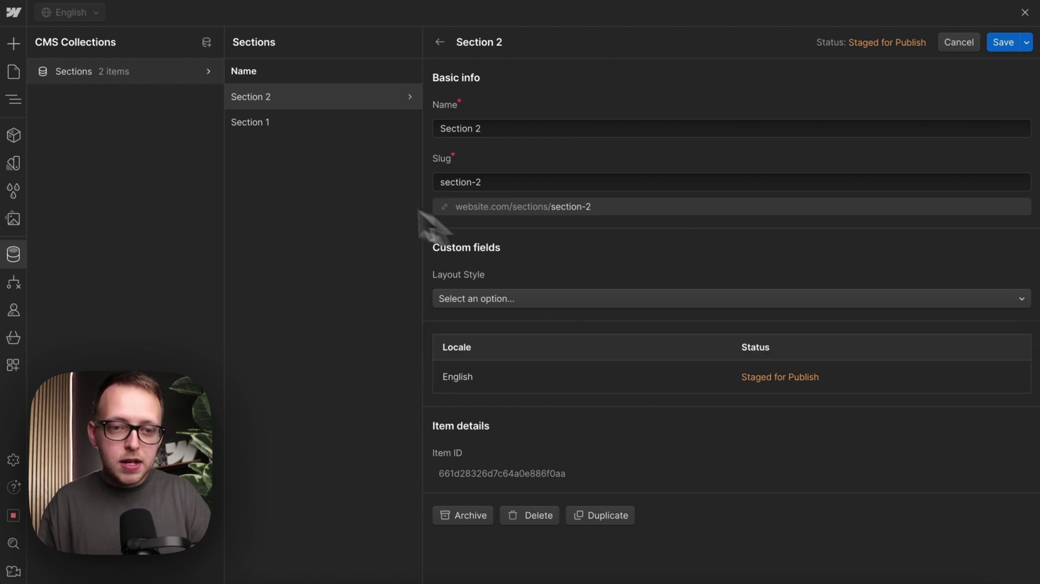
click(293, 132)
click(496, 299)
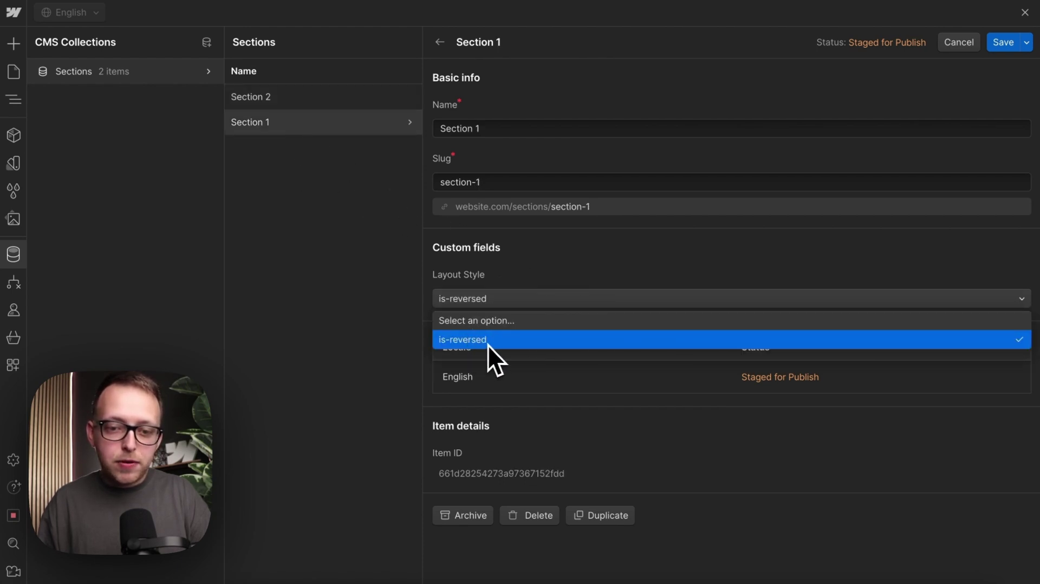
click(555, 287)
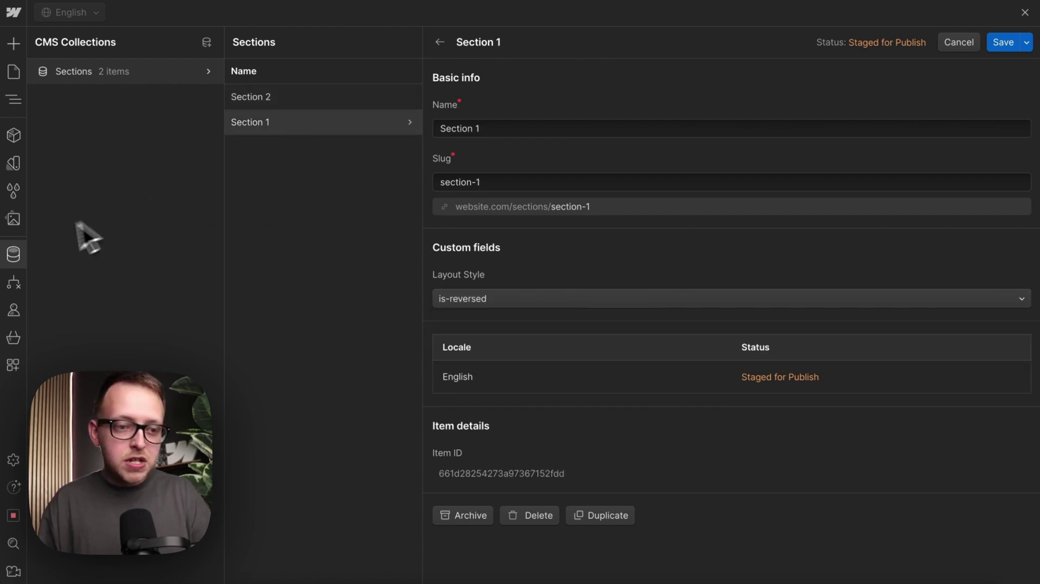
click(22, 253)
Step: Bind the collection-list Section's Layout Style property to the Sections collection's Layout Style field
scroll(308, 294, down, 8)
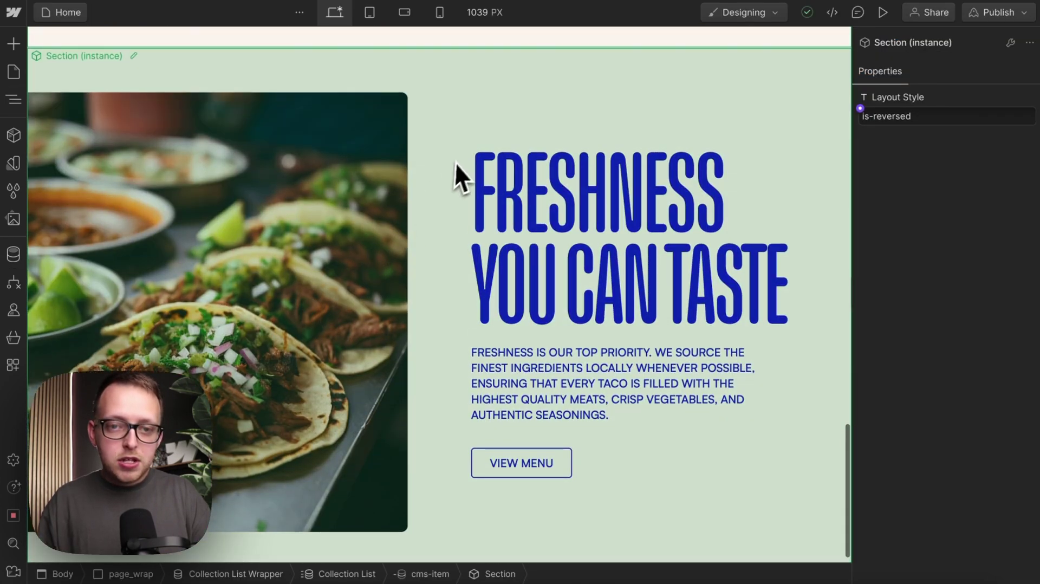
scroll(458, 162, down, 5)
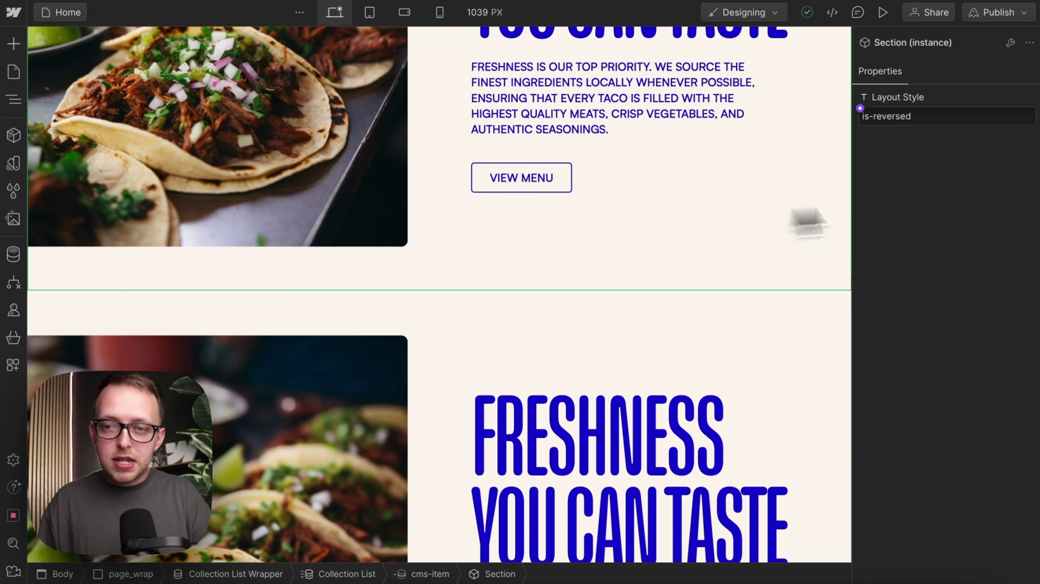
click(861, 110)
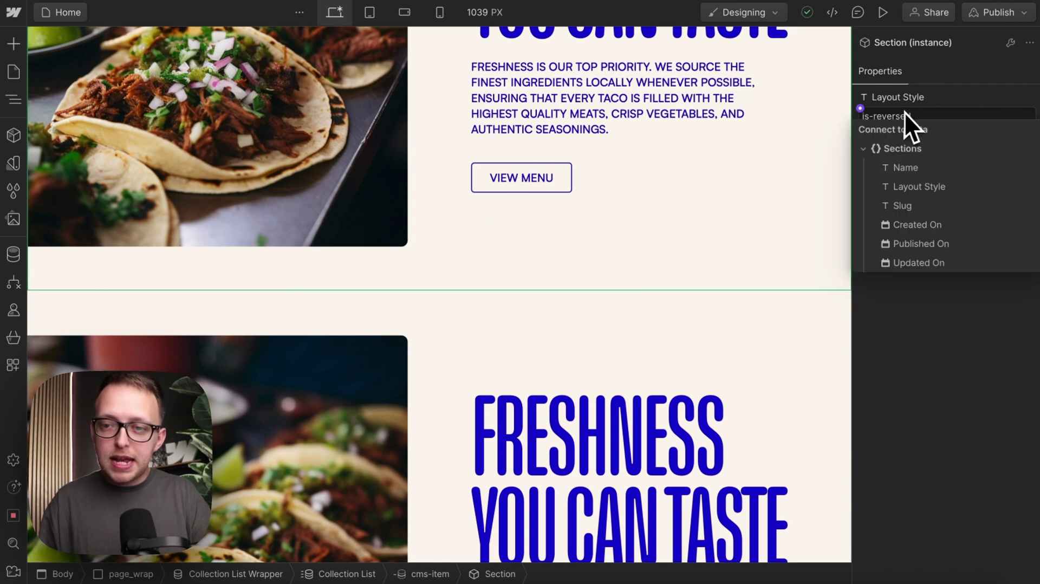
click(954, 190)
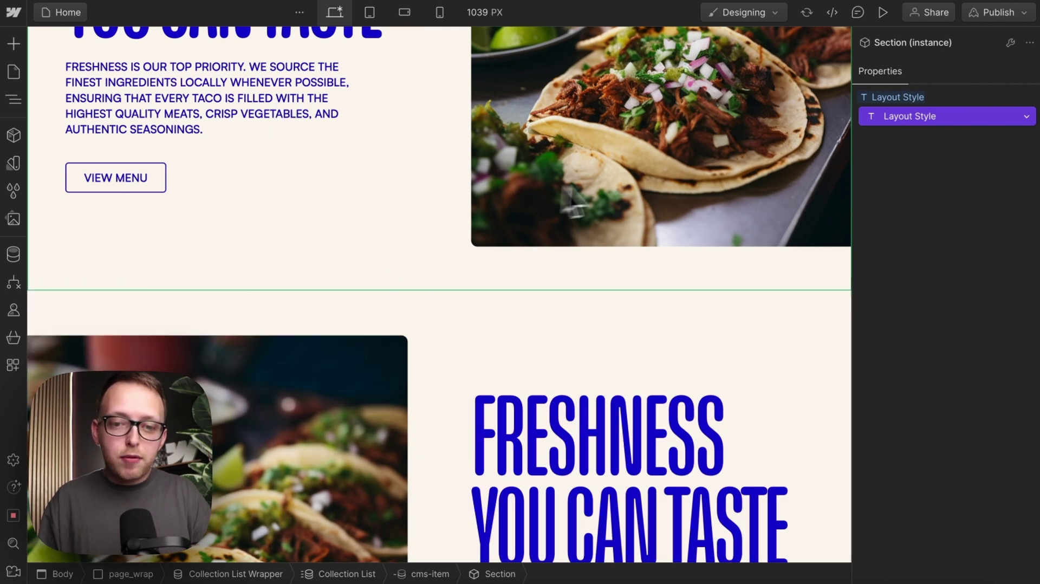
scroll(617, 185, down, 2)
scroll(612, 313, up, 5)
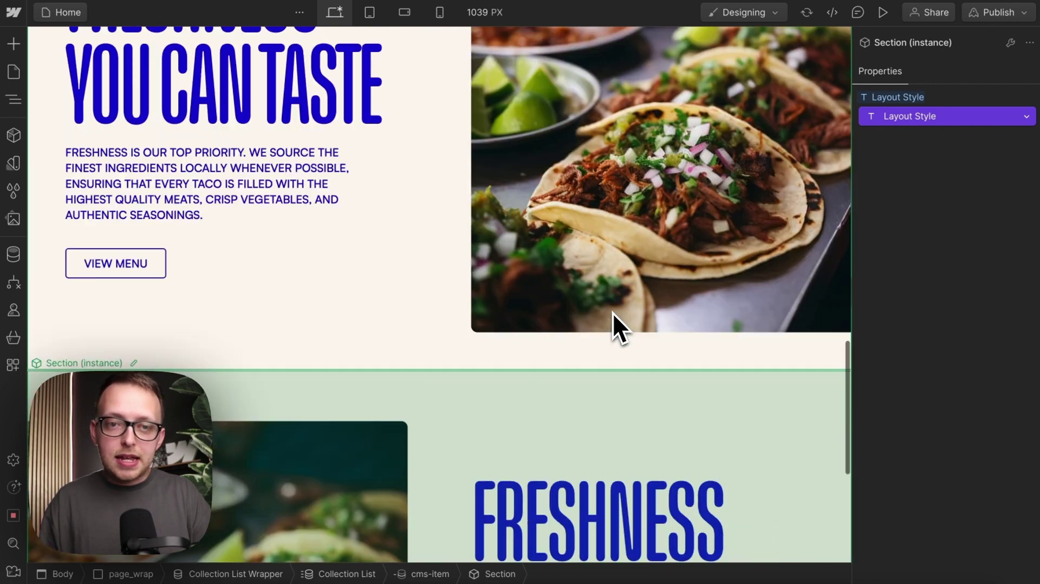
scroll(613, 314, up, 6)
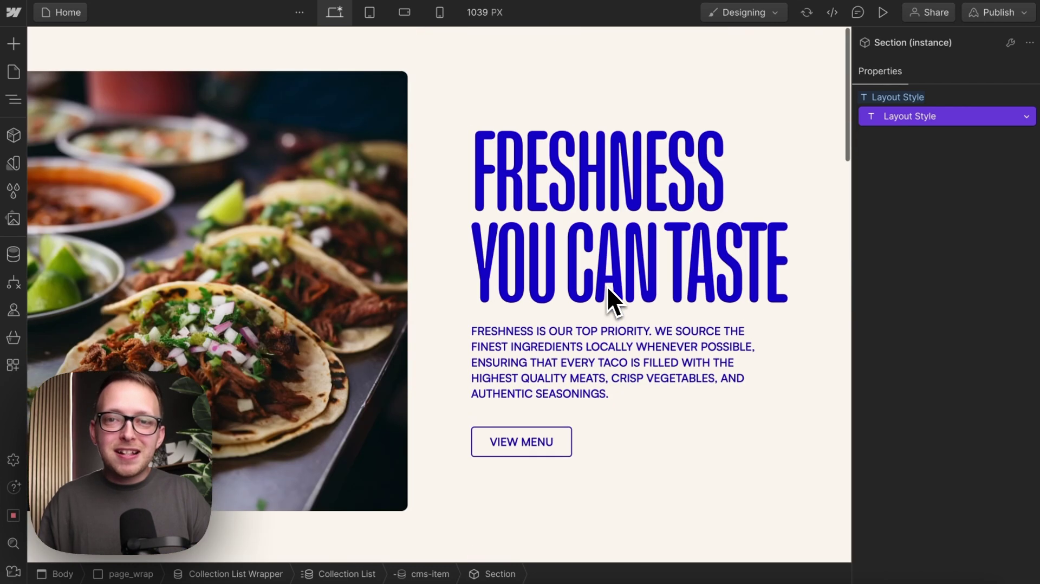